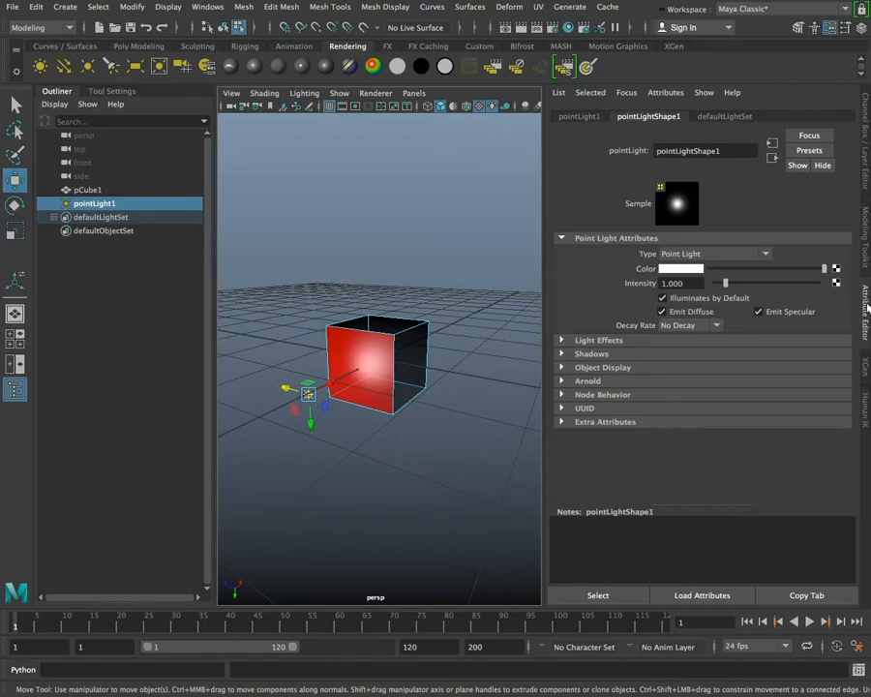
{"action": "left_click", "coordinate": [864, 294]}
{"action": "left_click", "coordinate": [860, 300]}
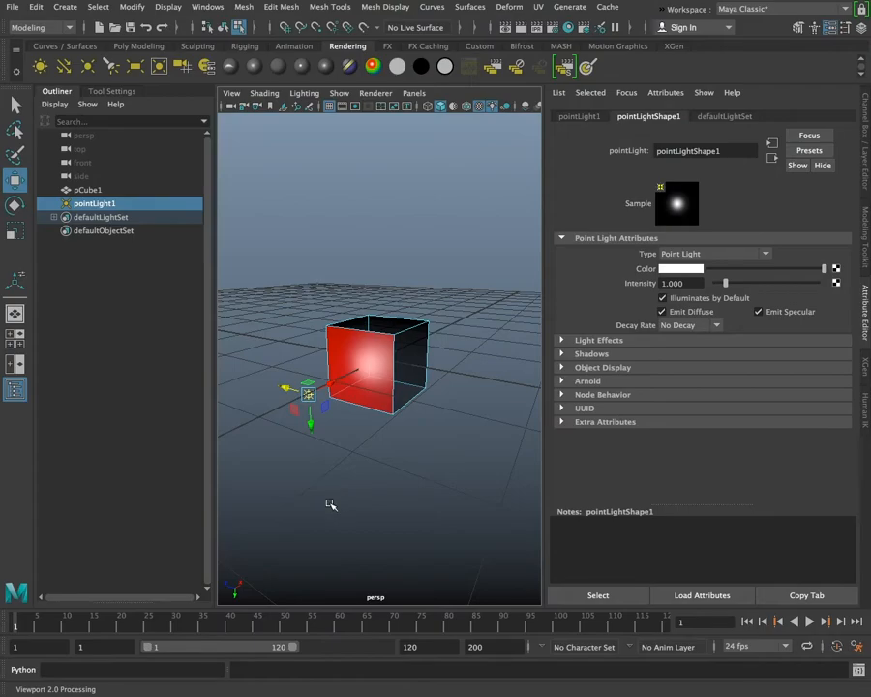
{"action": "left_click_drag", "start_coordinate": [414, 424], "coordinate": [388, 484], "text": "alt"}
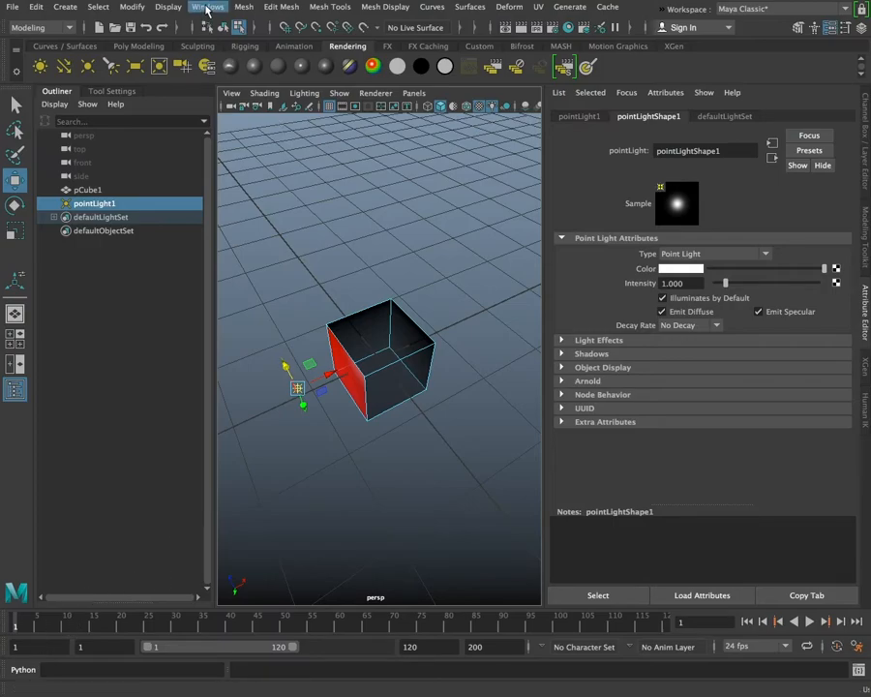
Open the Time Slider category of the Maya preferences
{"action": "left_click", "coordinate": [206, 8]}
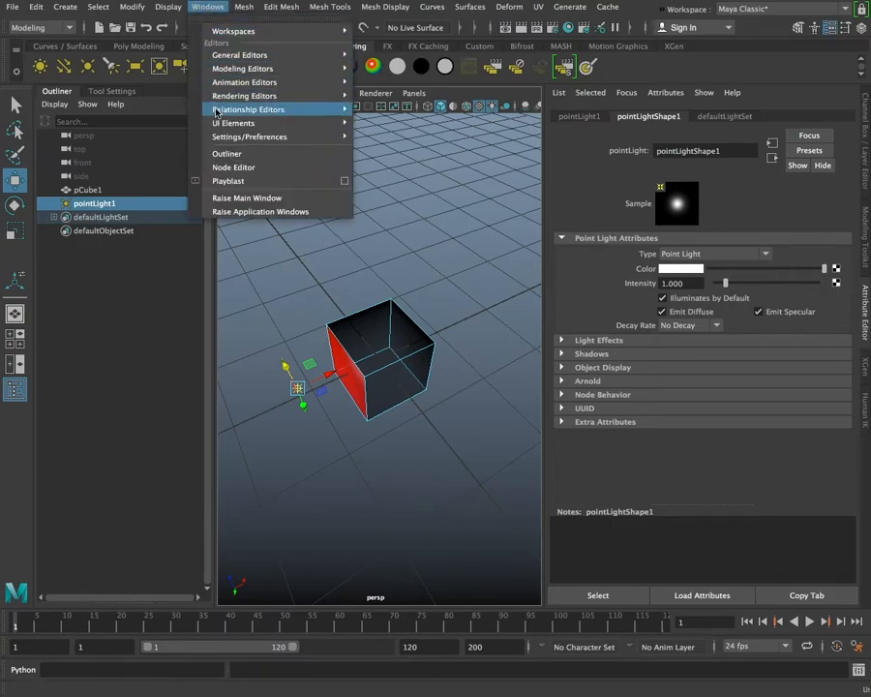
{"action": "mouse_move", "coordinate": [216, 138]}
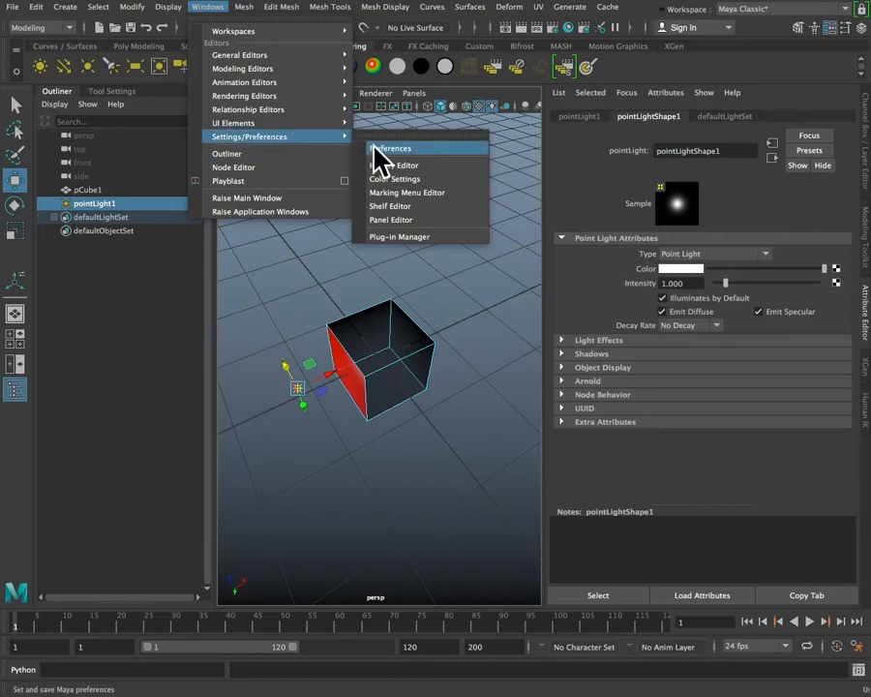
{"action": "left_click", "coordinate": [374, 150]}
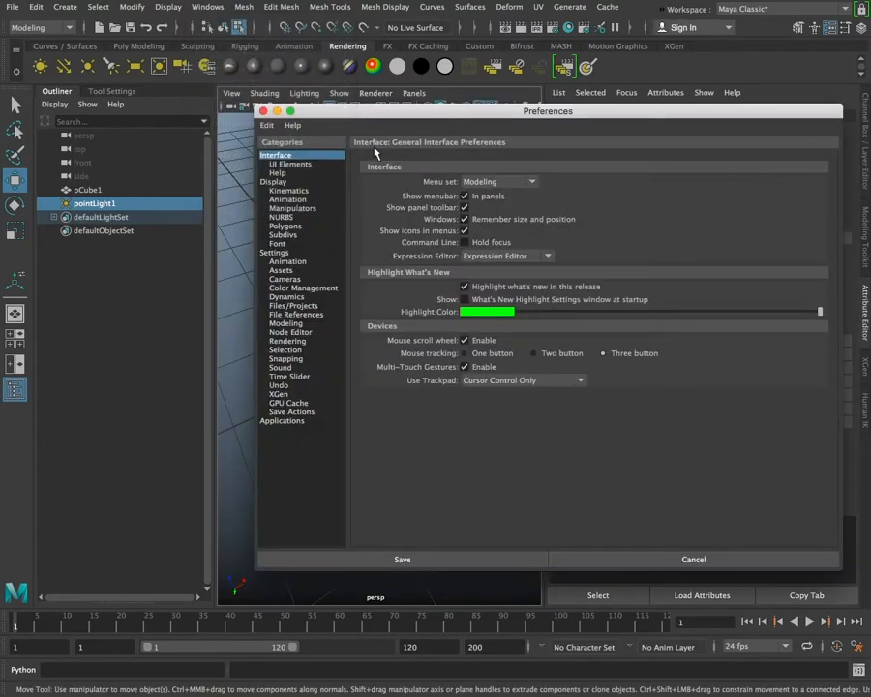
{"action": "left_click", "coordinate": [289, 378]}
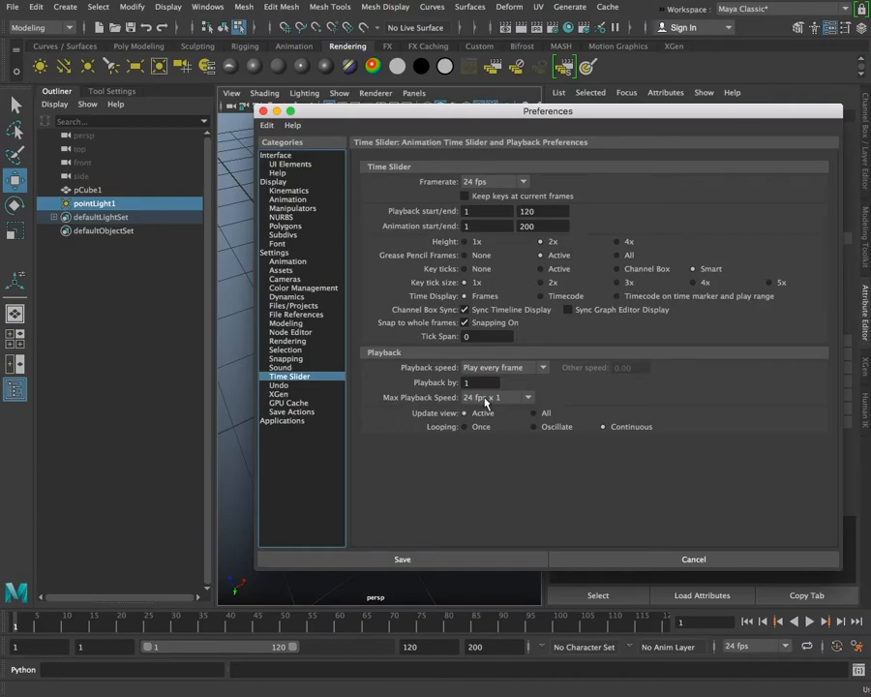
Try the maximum playback speed options, return that setting to 24 fps x 1, and switch the playback speed to 24 fps x 1
{"action": "left_click", "coordinate": [528, 398]}
{"action": "left_click", "coordinate": [473, 411]}
{"action": "left_click", "coordinate": [527, 398]}
{"action": "left_click", "coordinate": [512, 422]}
{"action": "left_click", "coordinate": [499, 368]}
{"action": "left_click", "coordinate": [521, 393]}
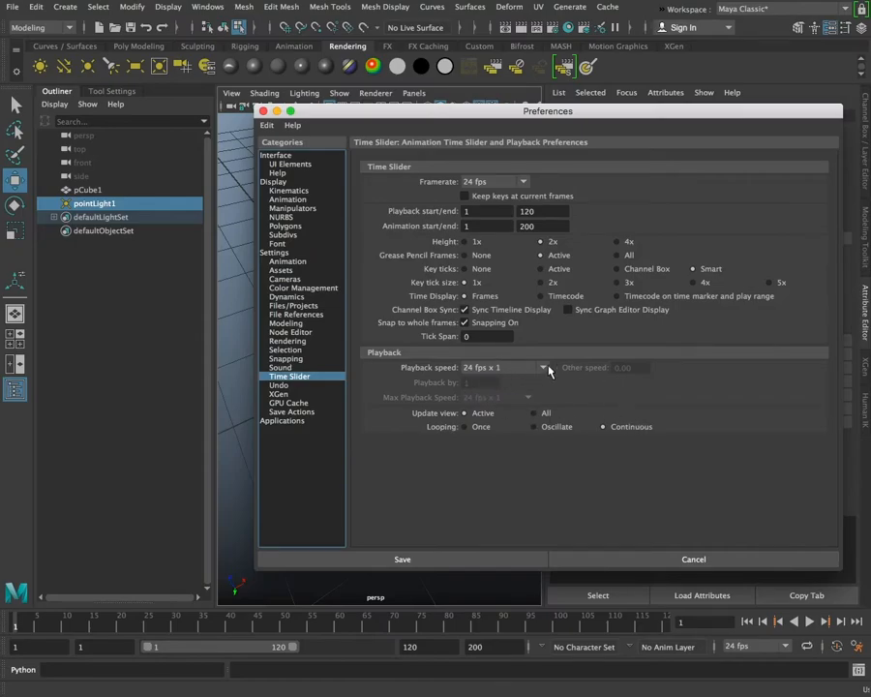
Set the playback speed to Play every frame and save the preferences
{"action": "left_click", "coordinate": [503, 368]}
{"action": "left_click", "coordinate": [500, 383]}
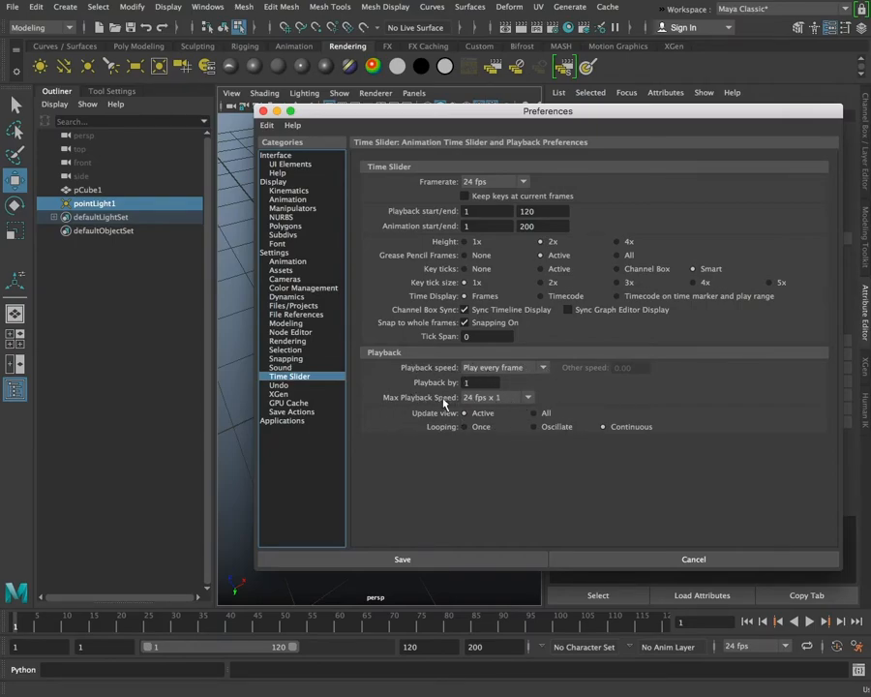
{"action": "left_click", "coordinate": [457, 560]}
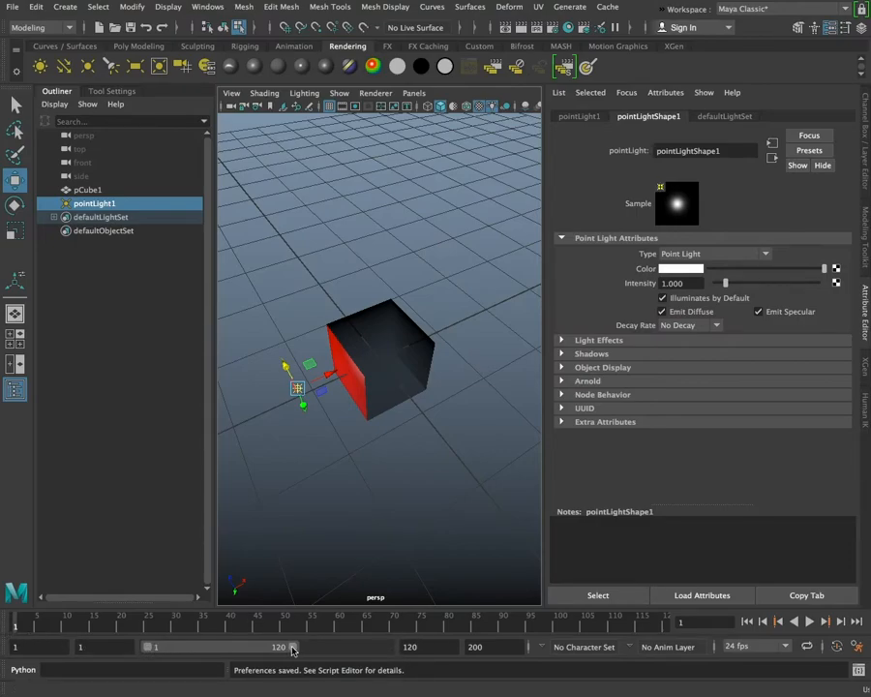
Slide the playback range to frames 81–200
{"action": "mouse_move", "coordinate": [16, 622]}
{"action": "left_mouse_down"}
{"action": "mouse_move", "coordinate": [667, 639]}
{"action": "mouse_move", "coordinate": [462, 641]}
{"action": "mouse_move", "coordinate": [8, 624]}
{"action": "left_mouse_up"}
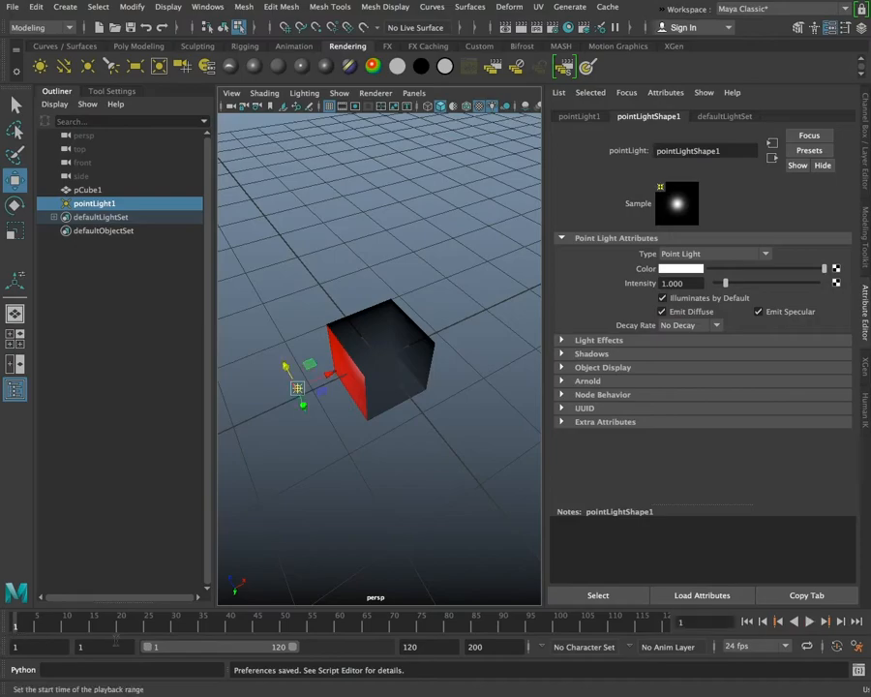
{"action": "left_click_drag", "start_coordinate": [225, 646], "coordinate": [331, 655]}
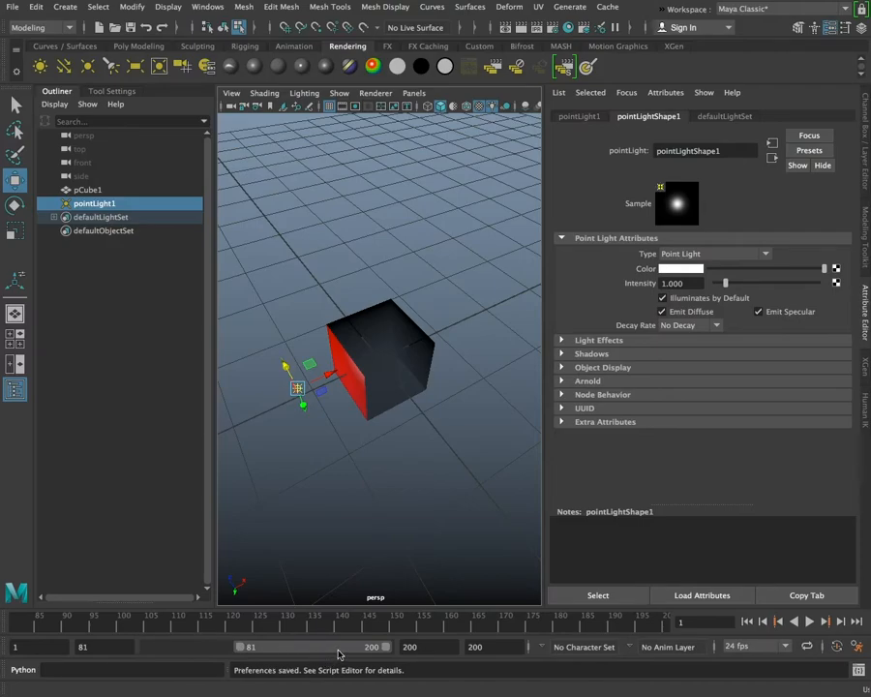
Set the animation end frame to 4320 and slide the playback range back to frames 1–120
{"action": "left_click_drag", "start_coordinate": [502, 649], "coordinate": [443, 640]}
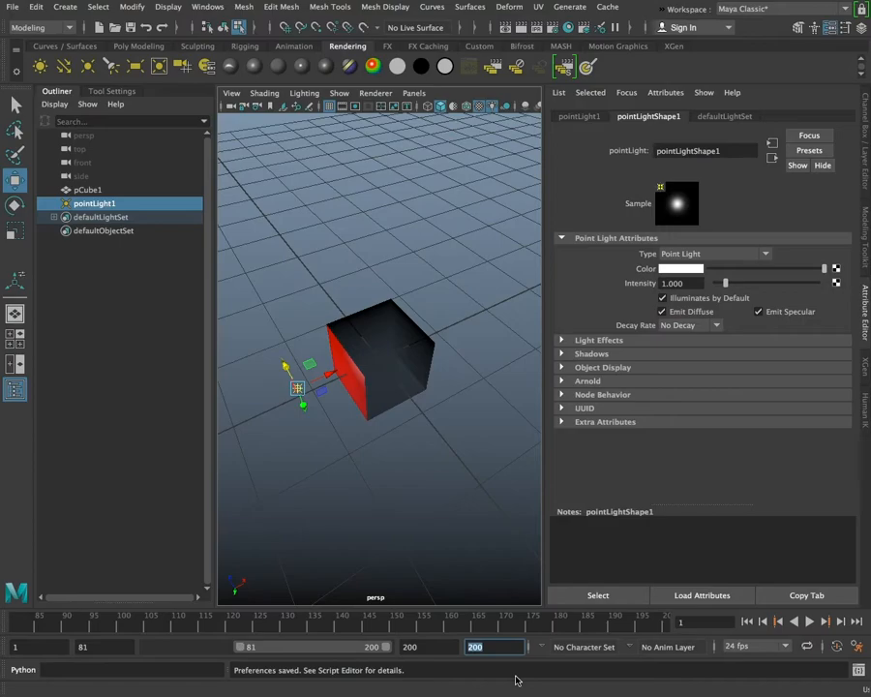
{"action": "type", "text": "4320"}
{"action": "key", "text": "Return"}
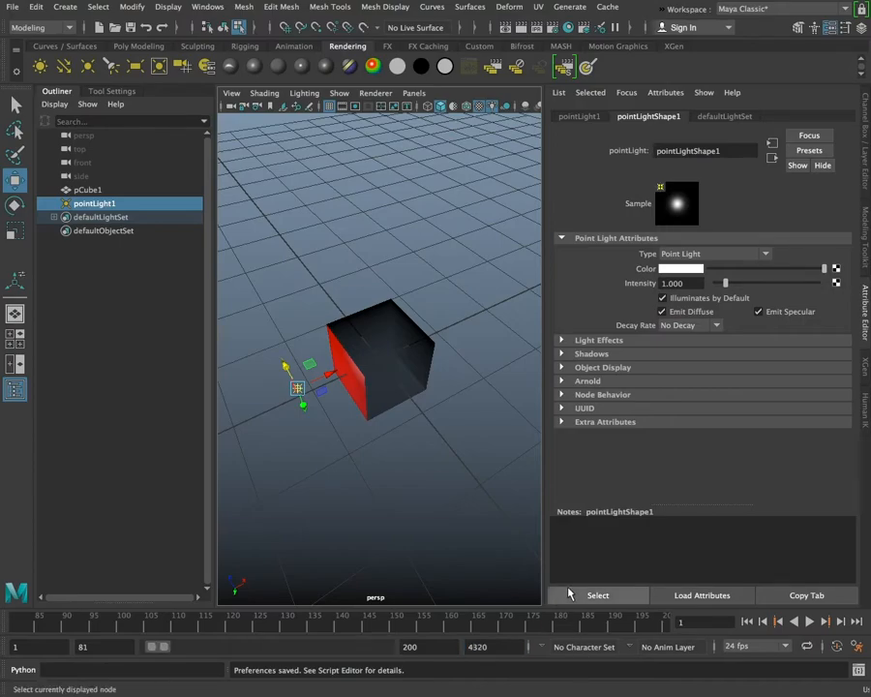
{"action": "mouse_move", "coordinate": [160, 646]}
{"action": "left_mouse_down"}
{"action": "mouse_move", "coordinate": [398, 649]}
{"action": "mouse_move", "coordinate": [162, 648]}
{"action": "mouse_move", "coordinate": [392, 649]}
{"action": "mouse_move", "coordinate": [259, 647]}
{"action": "mouse_move", "coordinate": [153, 660]}
{"action": "left_mouse_up"}
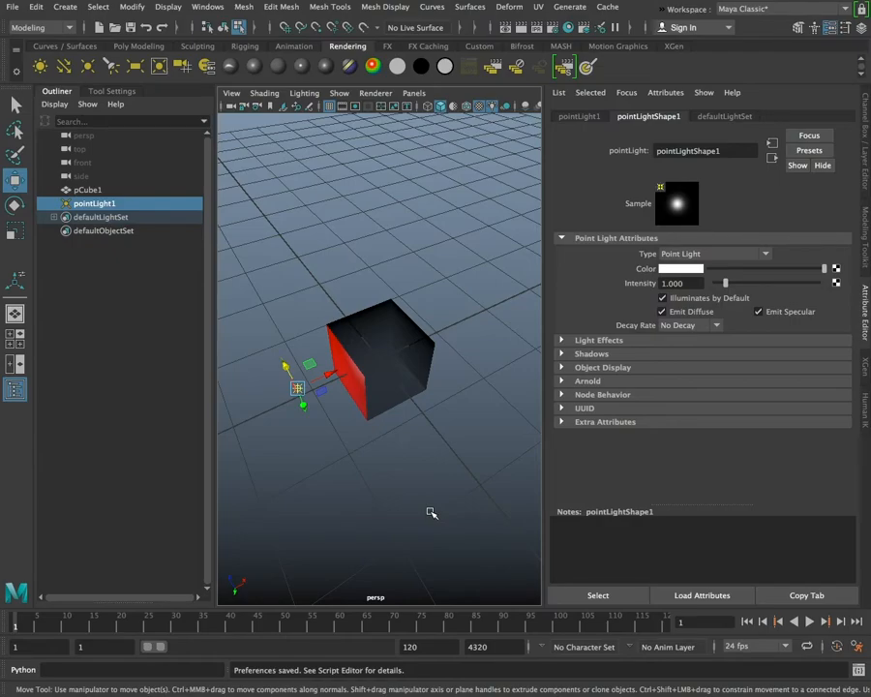
{"action": "left_click", "coordinate": [495, 647]}
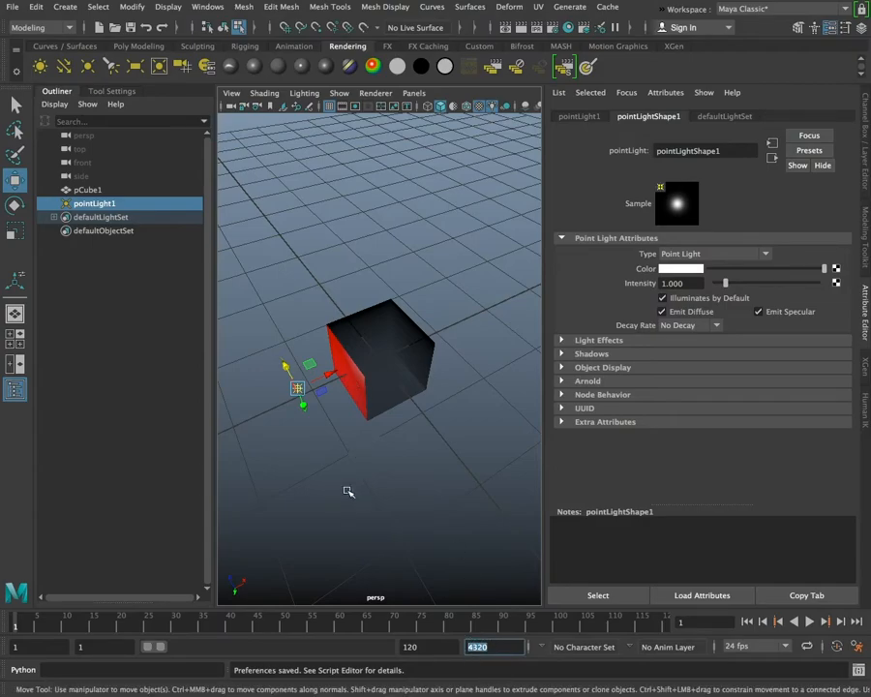
Add the cube to the point light selection and move both along Y, bringing the cube's Translate Y to about -1.55
{"action": "mouse_move", "coordinate": [337, 476]}
{"action": "left_mouse_down", "text": "alt"}
{"action": "mouse_move", "coordinate": [426, 439]}
{"action": "mouse_move", "coordinate": [342, 461]}
{"action": "mouse_move", "coordinate": [337, 479]}
{"action": "left_mouse_up", "text": "alt"}
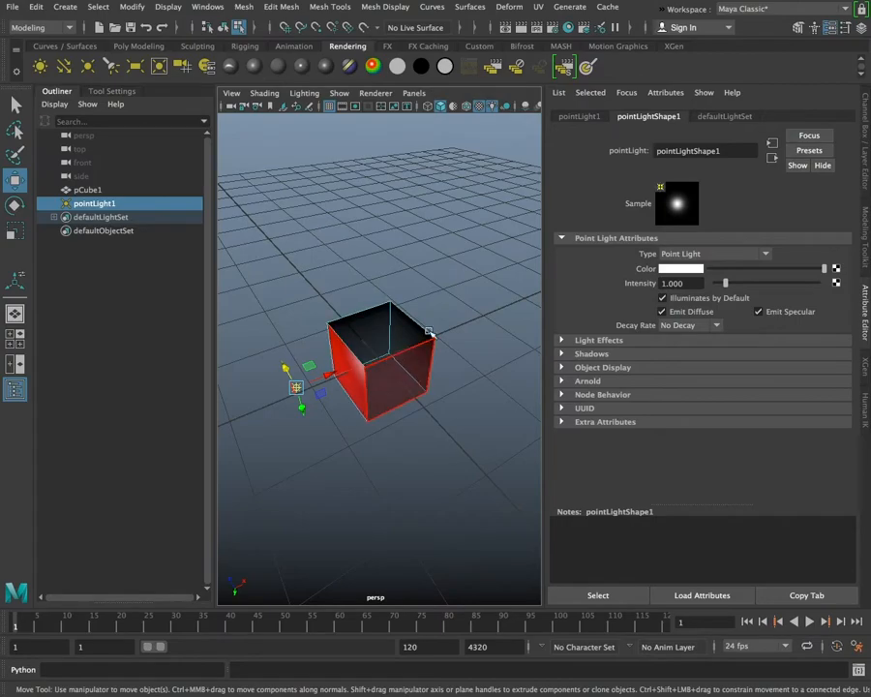
{"action": "right_click_drag", "start_coordinate": [386, 290], "coordinate": [451, 271]}
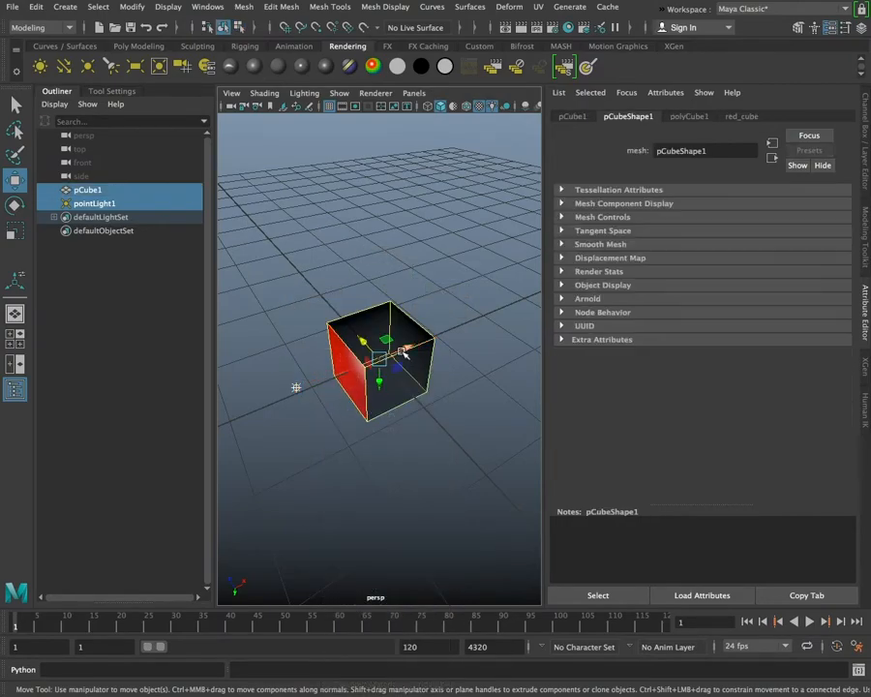
{"action": "left_click", "coordinate": [573, 116]}
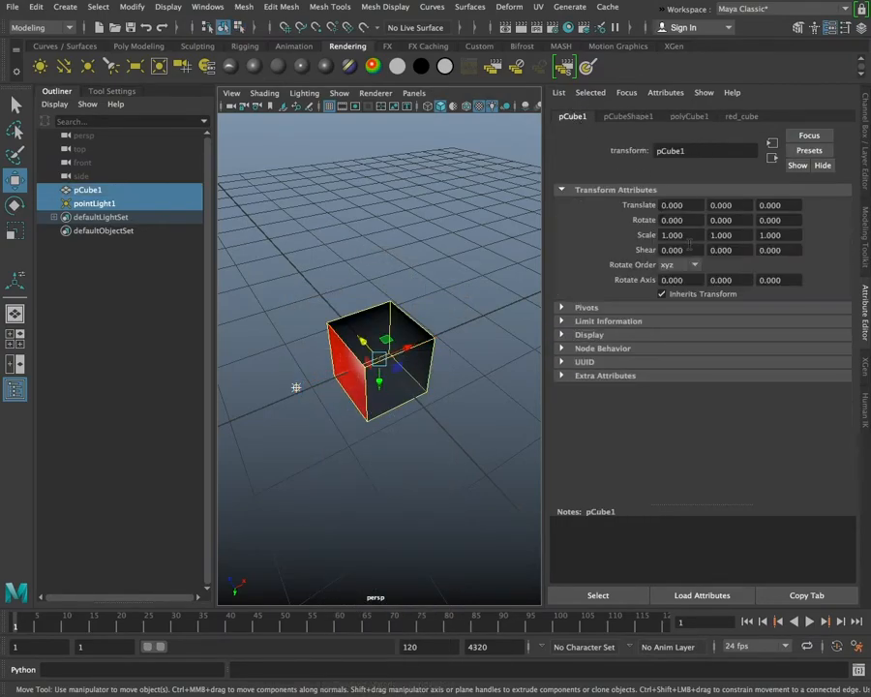
{"action": "left_click_drag", "start_coordinate": [382, 384], "coordinate": [380, 283]}
Select only the cube and set a key on its Translate Y at frame 1
{"action": "left_click", "coordinate": [326, 446]}
{"action": "left_click", "coordinate": [396, 226]}
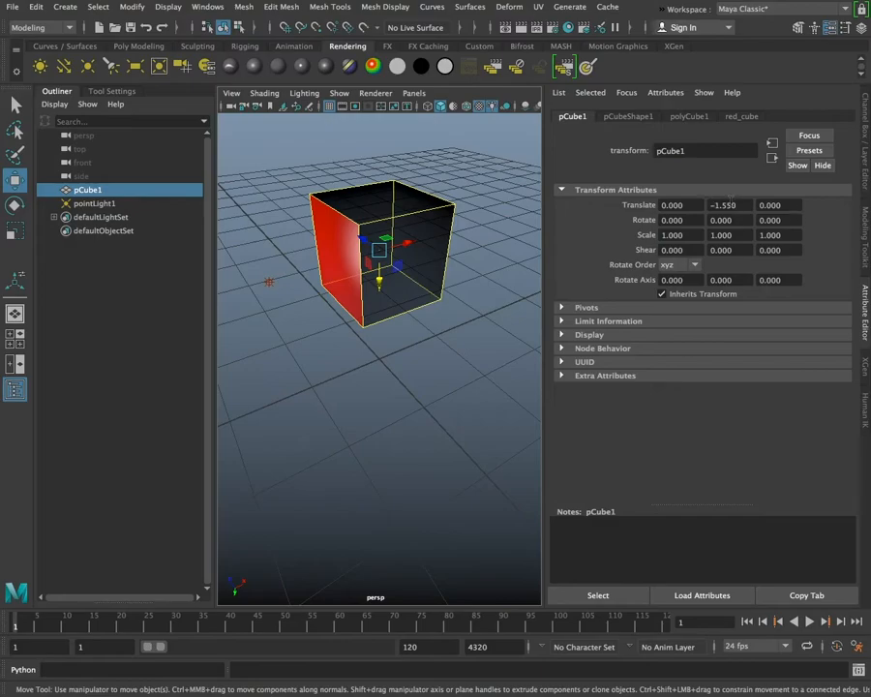
{"action": "double_click", "coordinate": [741, 205]}
{"action": "right_click", "coordinate": [736, 206]}
{"action": "left_click", "coordinate": [754, 228]}
At frame 30, move the cube along Y to about 1.77 and set a key on Translate Y
{"action": "left_click_drag", "start_coordinate": [15, 627], "coordinate": [176, 624]}
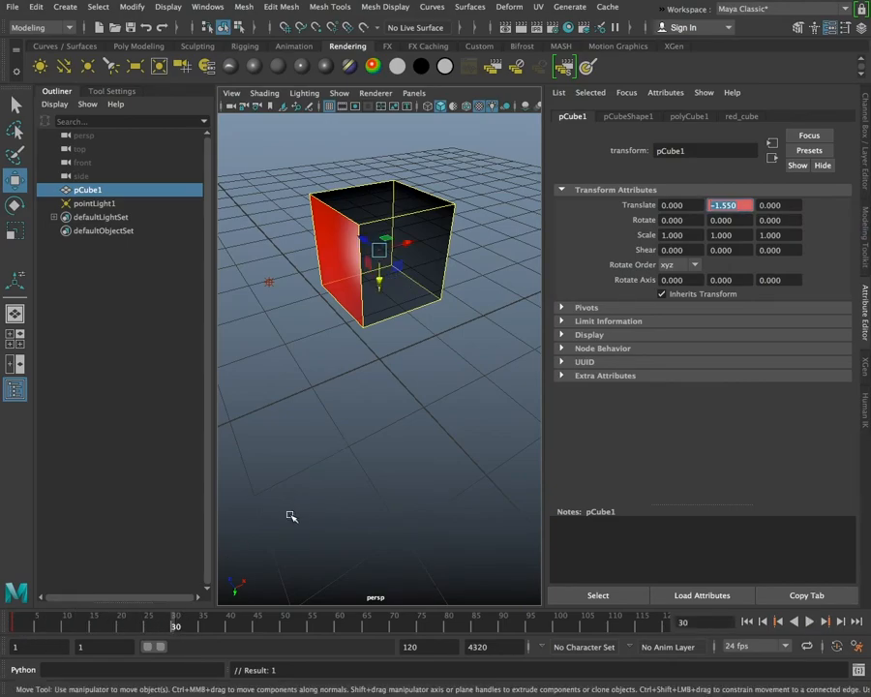
{"action": "double_click", "coordinate": [688, 622]}
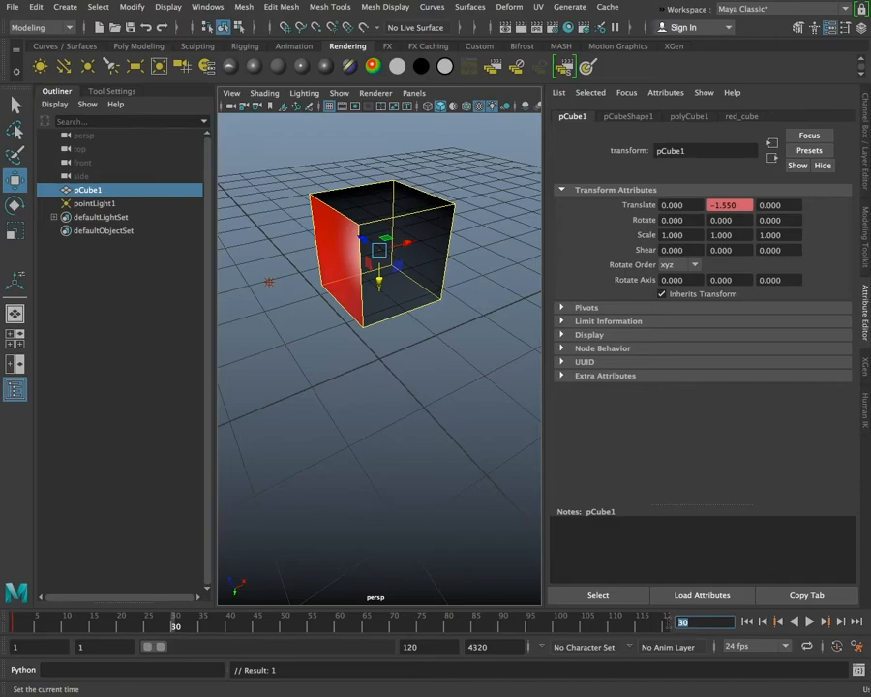
{"action": "left_click_drag", "start_coordinate": [380, 278], "coordinate": [379, 452]}
{"action": "right_click", "coordinate": [721, 205]}
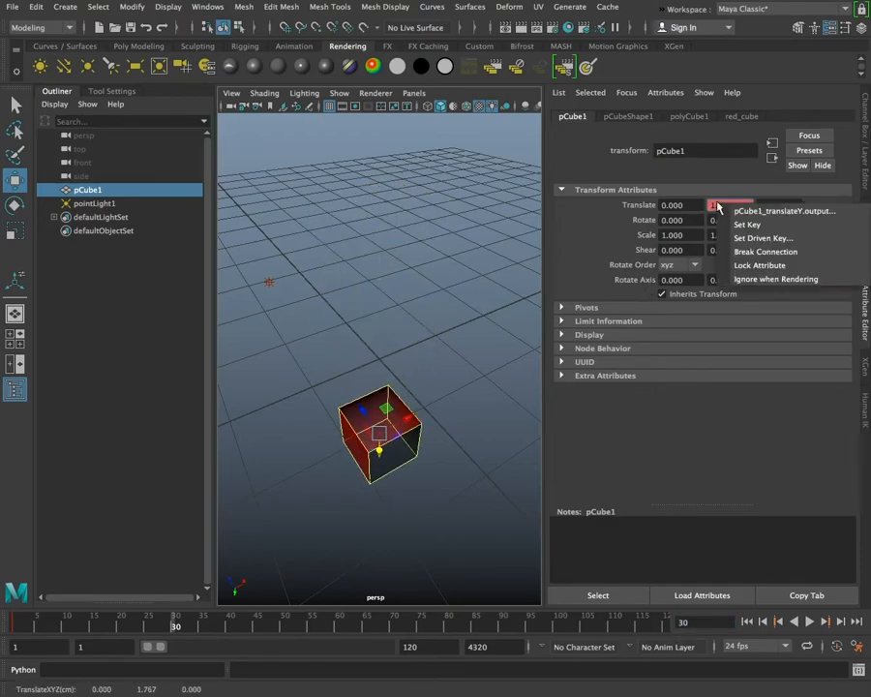
{"action": "left_click", "coordinate": [760, 220]}
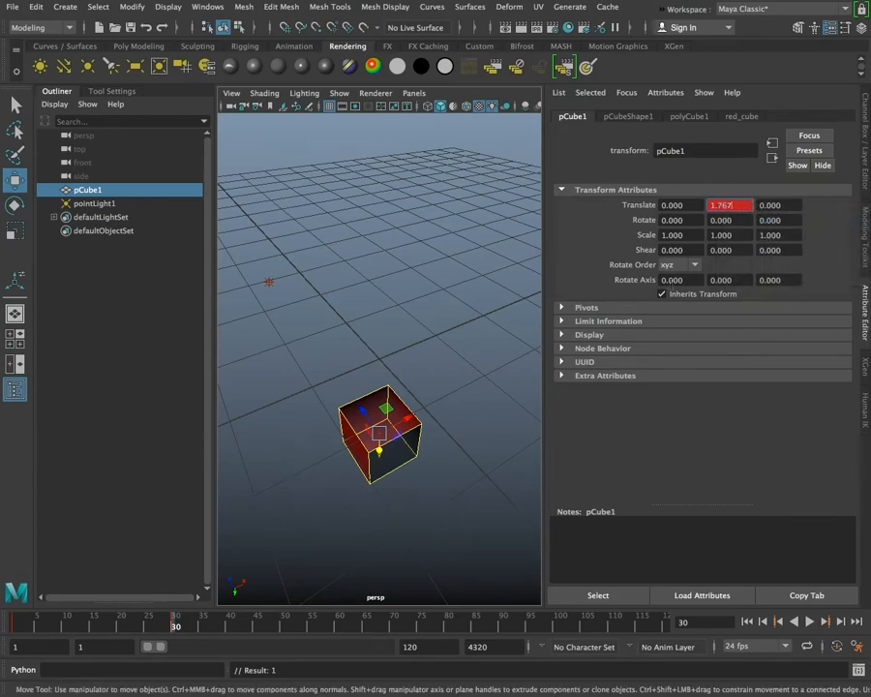
At frame 50, move the cube to about X -1.5, Y 1.5 and rotate it to about 55.5, 0, 45.6 degrees
{"action": "left_click", "coordinate": [283, 626]}
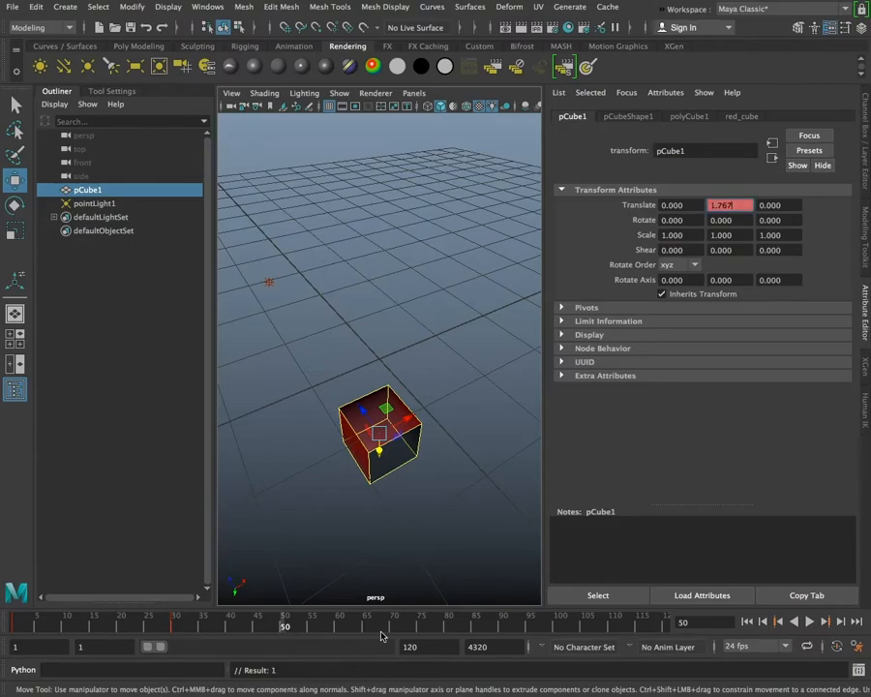
{"action": "left_click_drag", "start_coordinate": [384, 453], "coordinate": [380, 363]}
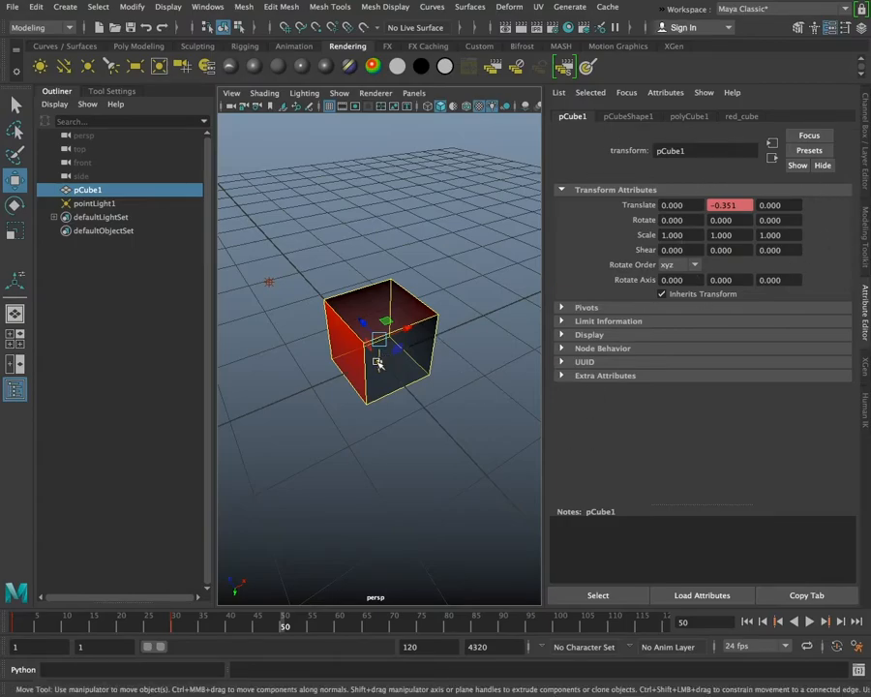
{"action": "left_click_drag", "start_coordinate": [417, 329], "coordinate": [310, 476]}
{"action": "key", "text": "r"}
{"action": "key", "text": "e"}
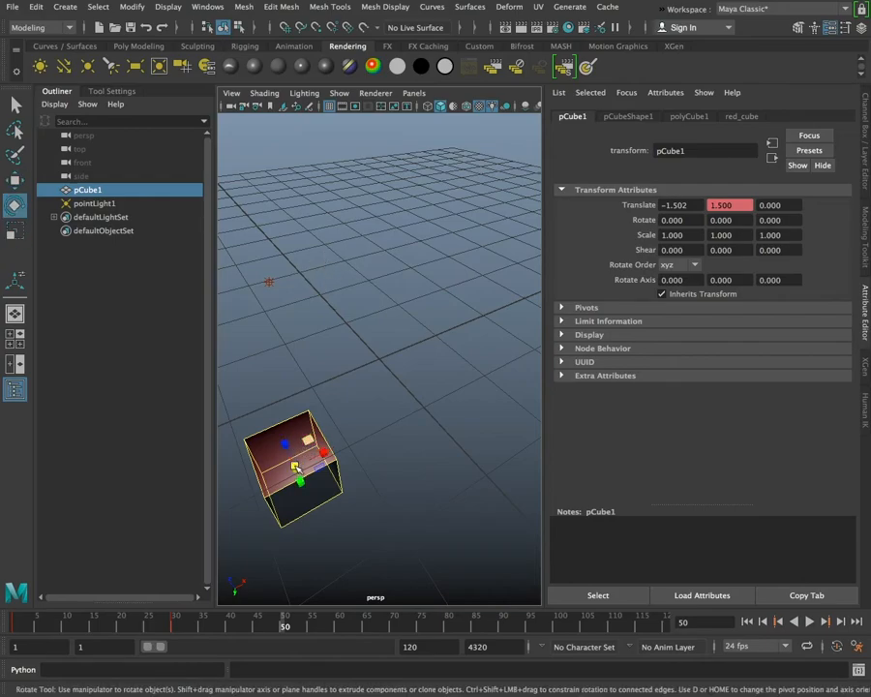
{"action": "left_click_drag", "start_coordinate": [302, 474], "coordinate": [307, 542]}
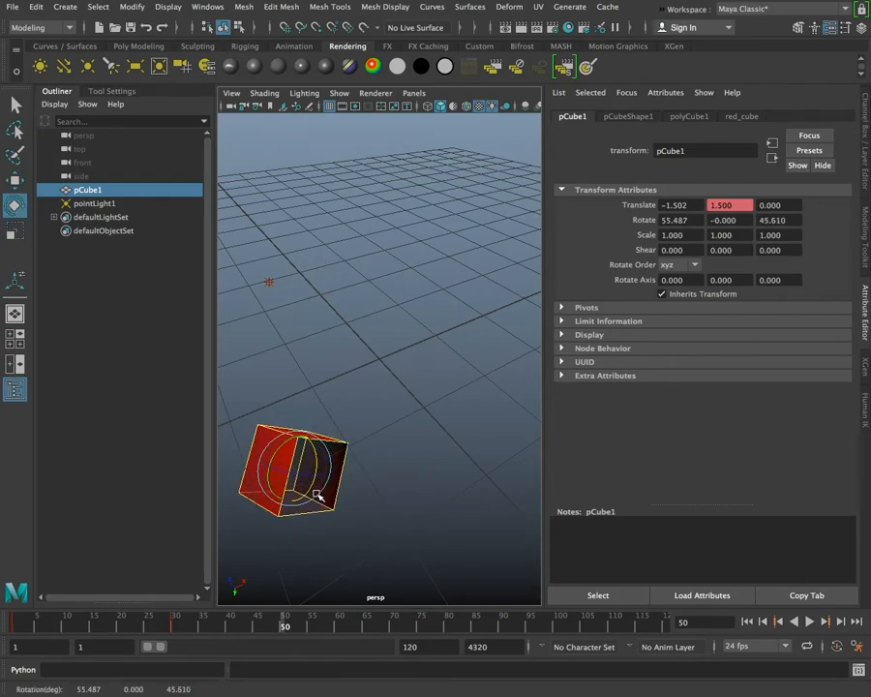
Scale the cube uniformly to about 2.84 and key all its translate, rotate and scale values at frame 50
{"action": "key", "text": "r"}
{"action": "left_click_drag", "start_coordinate": [287, 468], "coordinate": [381, 522]}
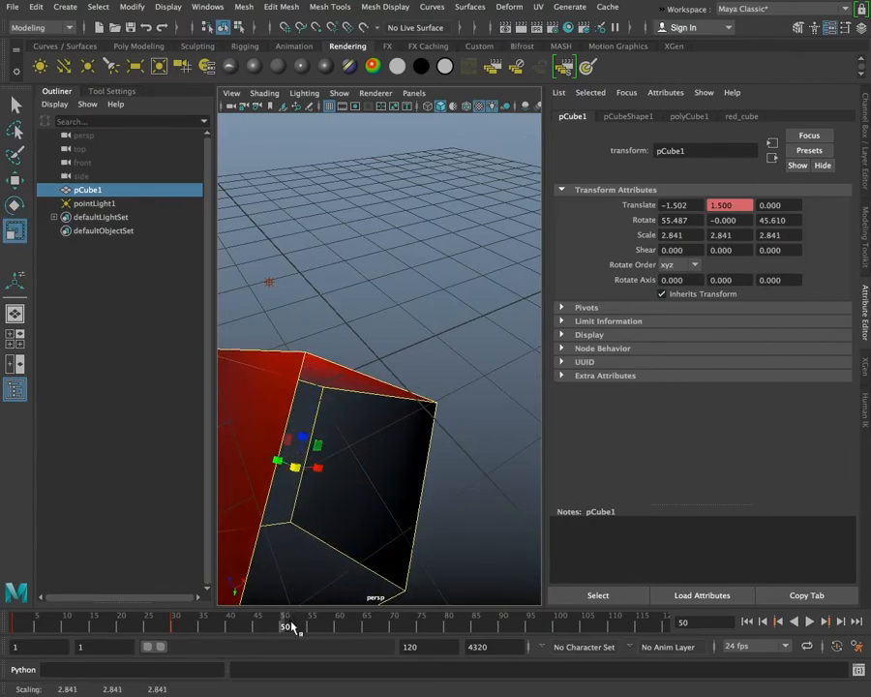
{"action": "right_click_drag", "start_coordinate": [346, 445], "coordinate": [226, 298], "text": "alt"}
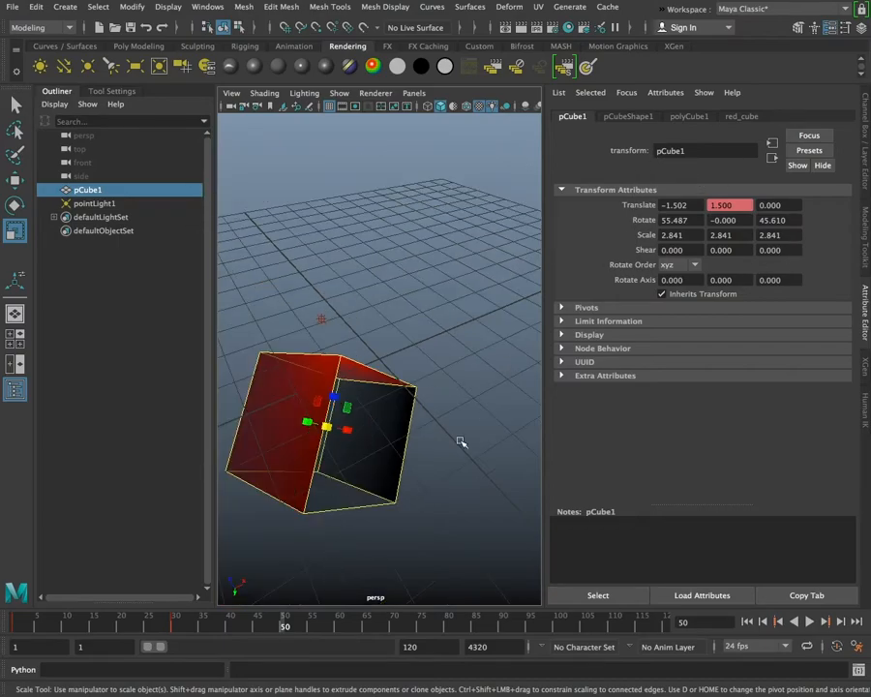
{"action": "key", "text": "s"}
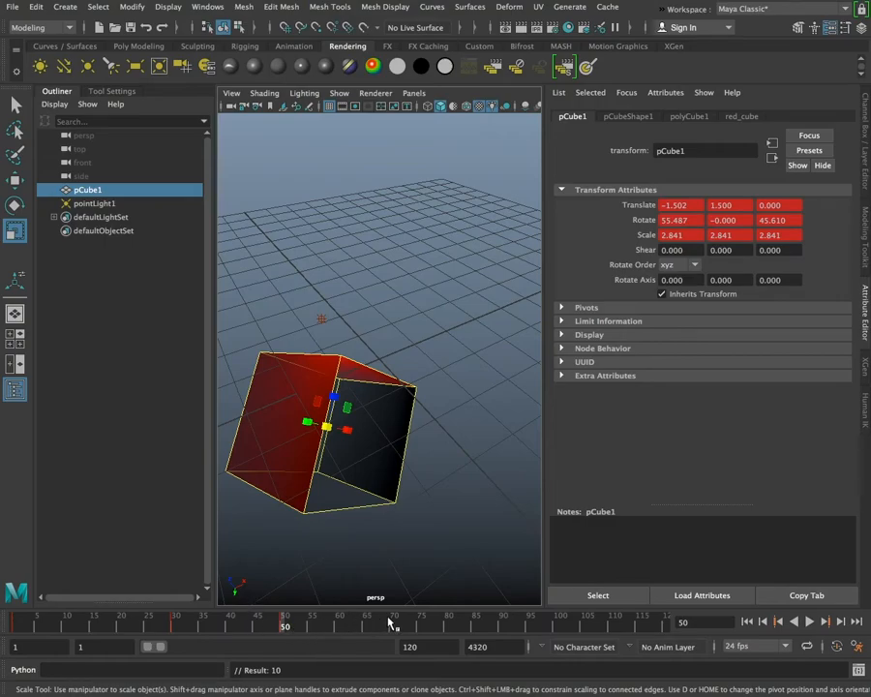
At frame 90, move the cube to about X 2.73, Y 6.33, Z 9.81
{"action": "left_click", "coordinate": [501, 626]}
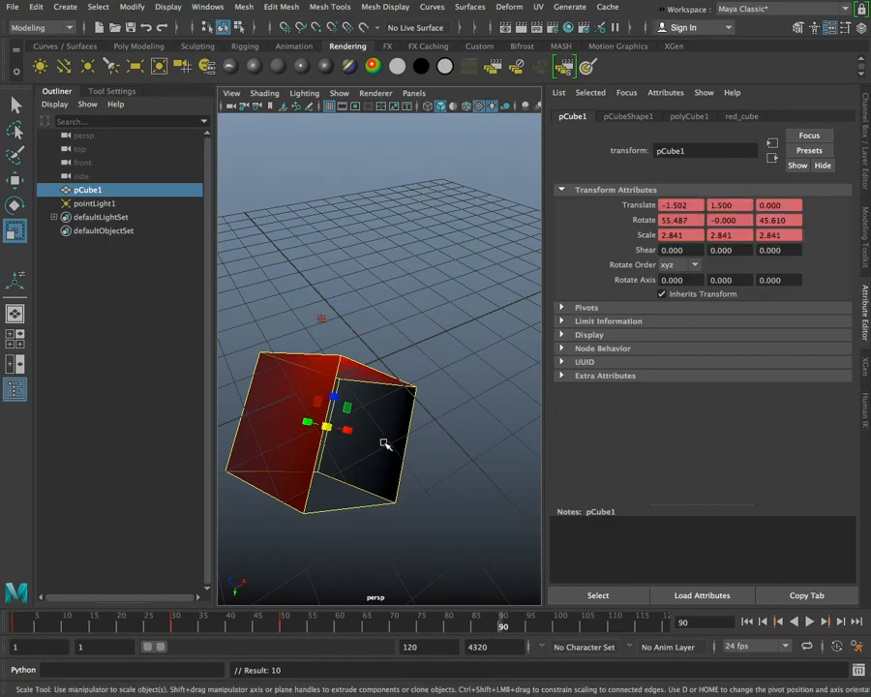
{"action": "key", "text": "w"}
{"action": "left_click_drag", "start_coordinate": [339, 405], "coordinate": [346, 206]}
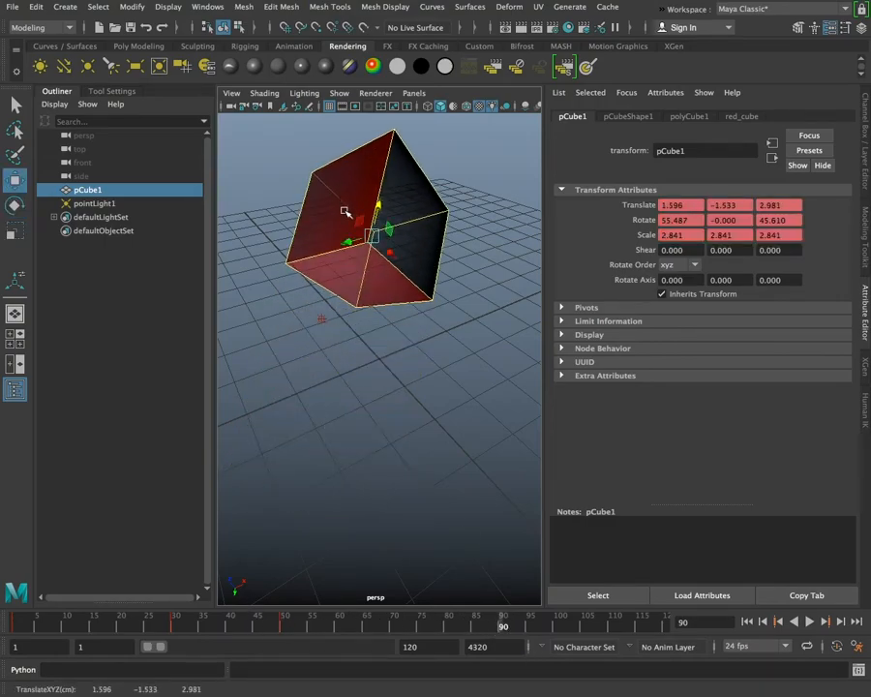
{"action": "left_click_drag", "start_coordinate": [392, 253], "coordinate": [487, 327]}
{"action": "left_click_drag", "start_coordinate": [420, 318], "coordinate": [380, 361]}
Rotate the cube to about 120.4, -40.7, 93.6, scale it to about 3.66, 13.07, 3.66, and key all transforms at frame 90
{"action": "key", "text": "r"}
{"action": "key", "text": "e"}
{"action": "left_click", "coordinate": [354, 305]}
{"action": "key", "text": "r"}
{"action": "left_click_drag", "start_coordinate": [332, 327], "coordinate": [477, 410]}
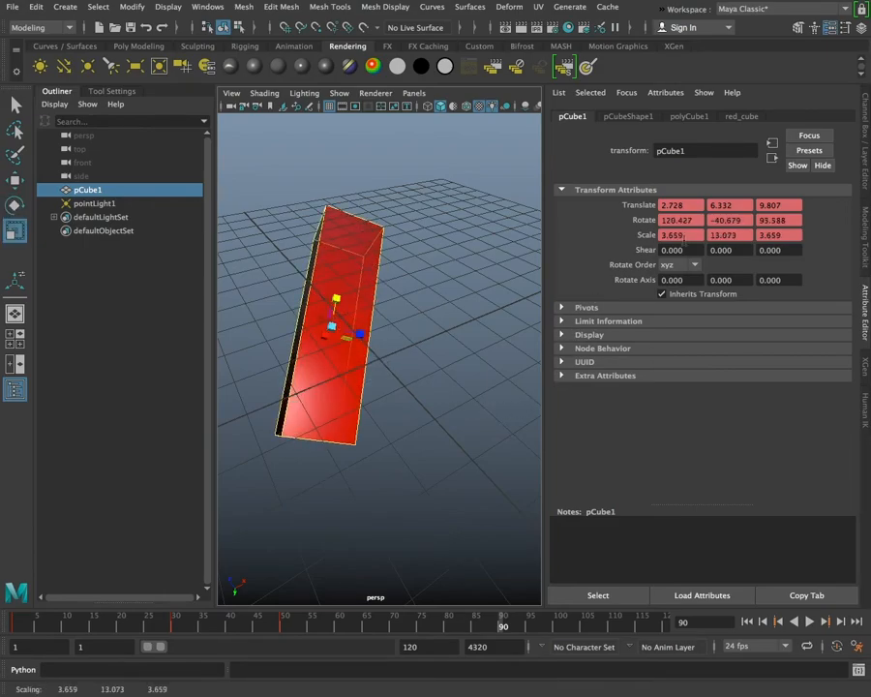
{"action": "key", "text": "s"}
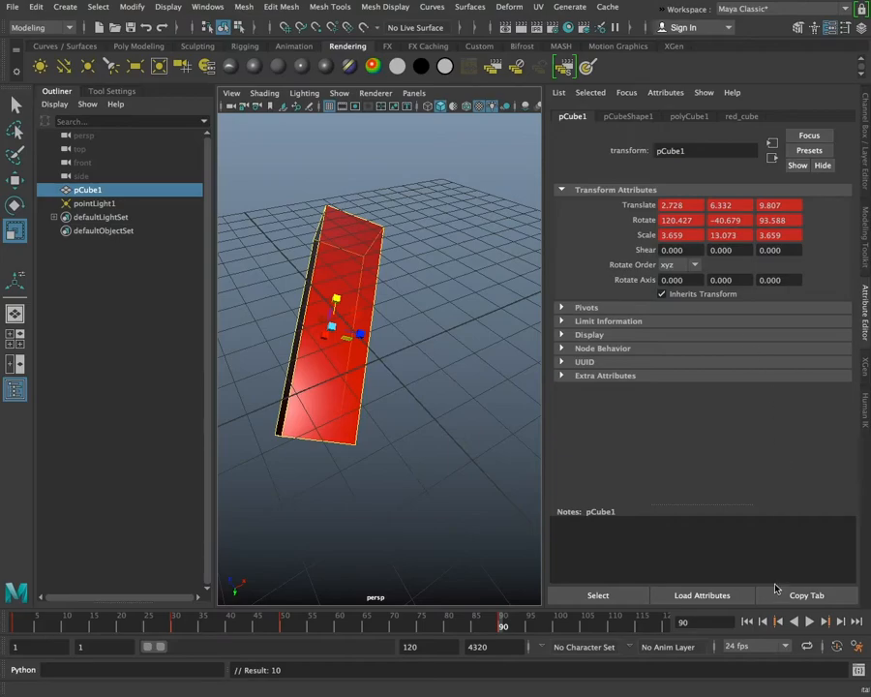
Play the cube's animation from frame 1 to review the keyframed motion and stop the playback
{"action": "left_click", "coordinate": [747, 625]}
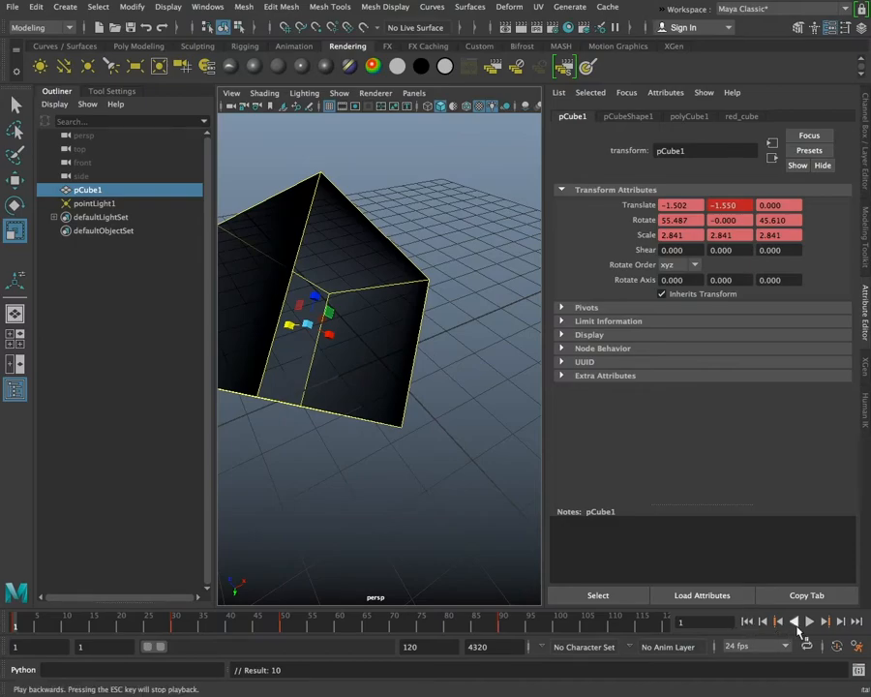
{"action": "left_click", "coordinate": [810, 625]}
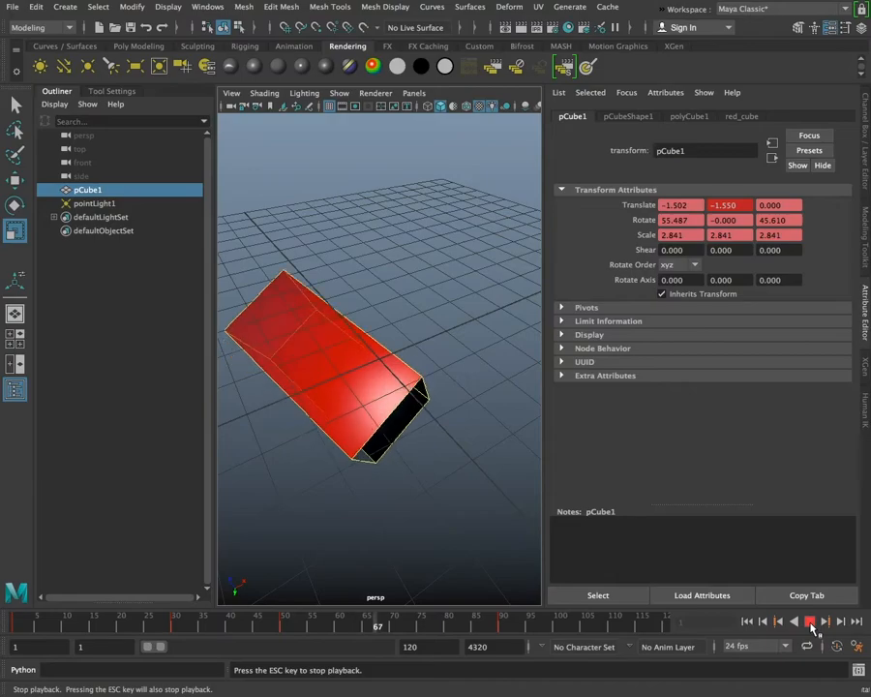
{"action": "left_click", "coordinate": [811, 622]}
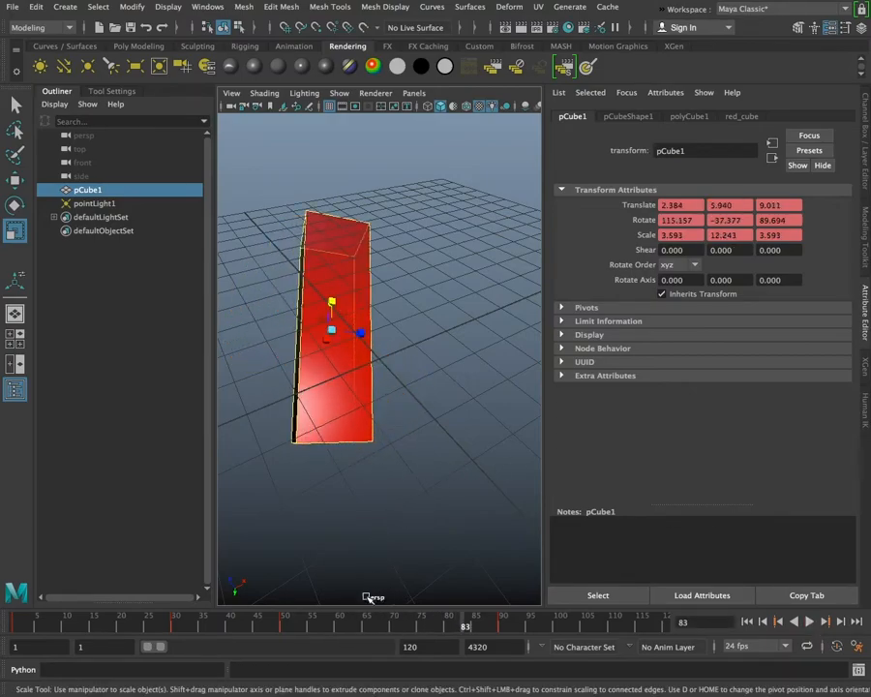
View the scene in the four-view layout and the side view, and return to a zoomed-out perspective view of the cube and grid
{"action": "left_click", "coordinate": [14, 335]}
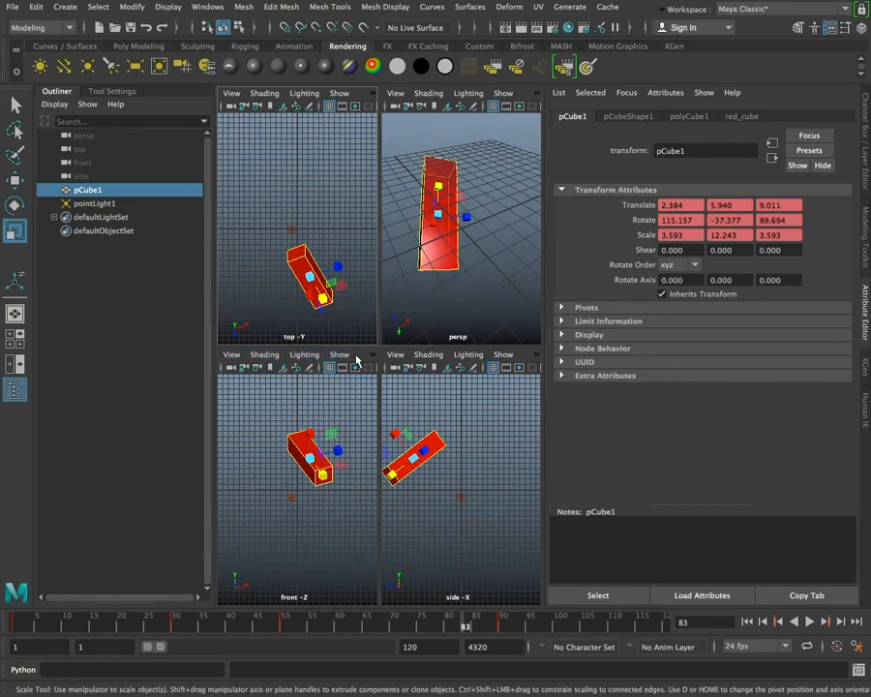
{"action": "key", "text": "space"}
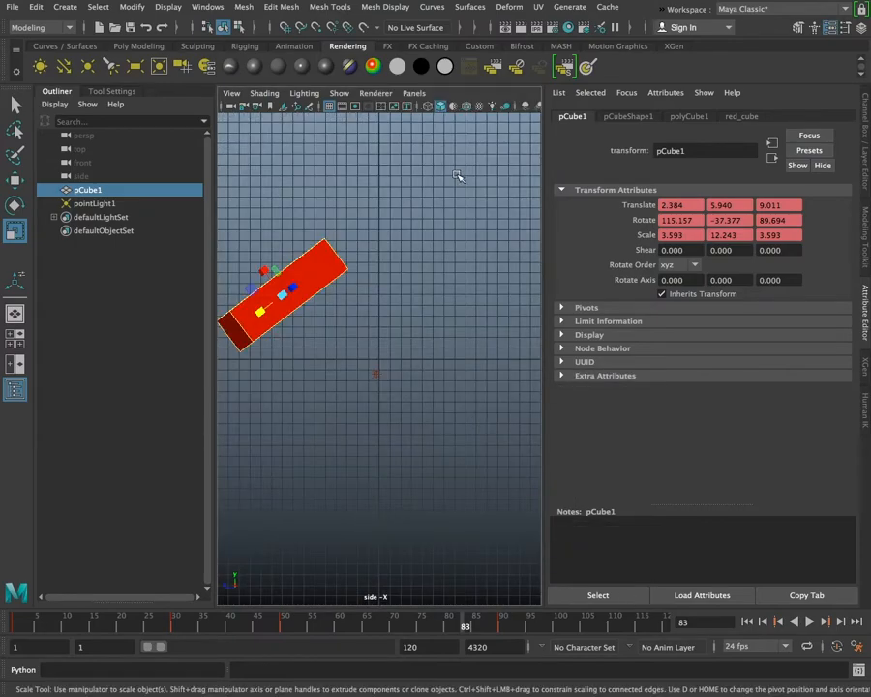
{"action": "left_click", "coordinate": [413, 93]}
{"action": "mouse_move", "coordinate": [444, 138]}
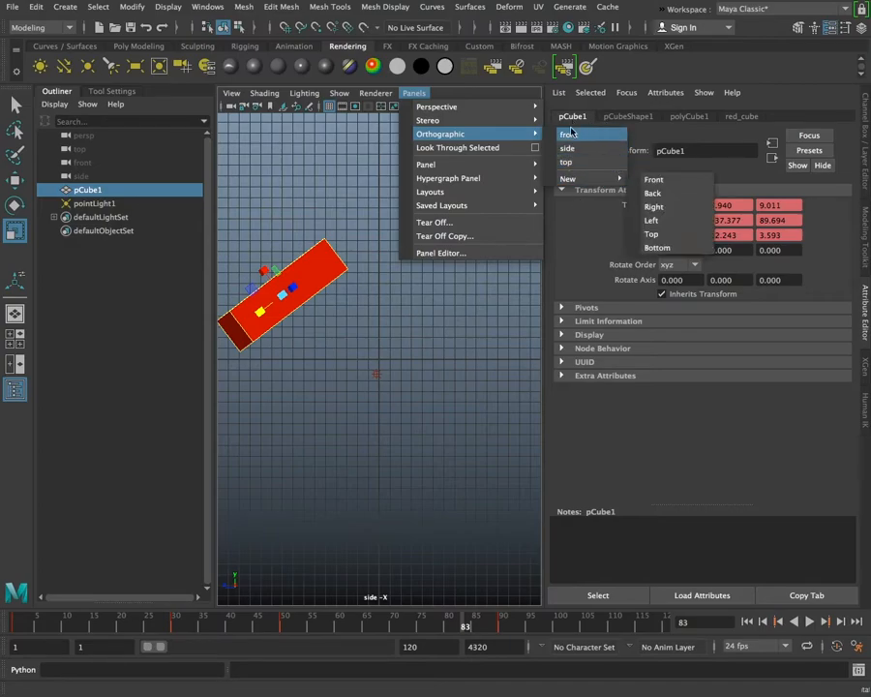
{"action": "mouse_move", "coordinate": [478, 109]}
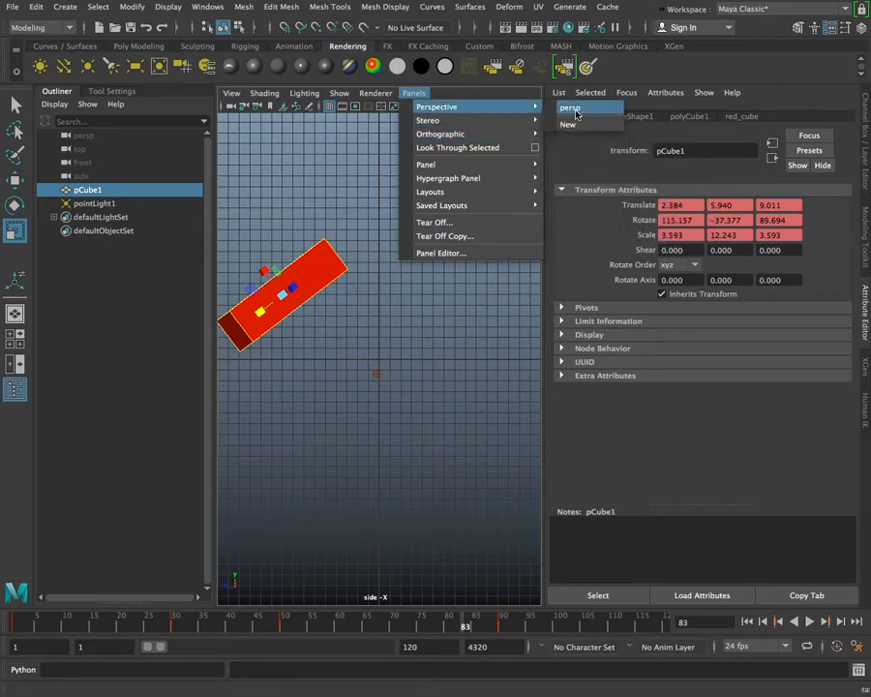
{"action": "left_click", "coordinate": [418, 92]}
{"action": "key", "text": "space"}
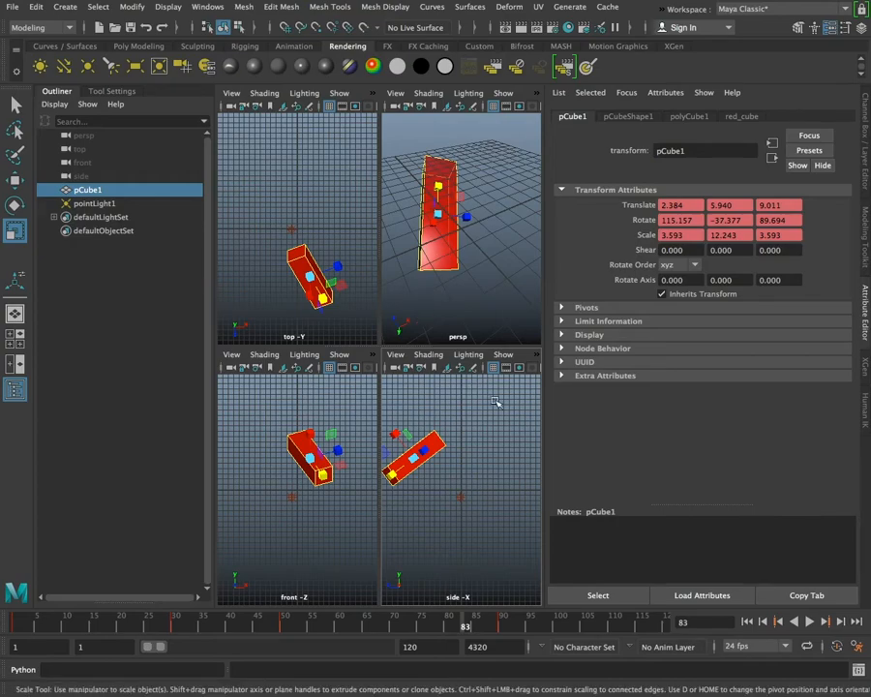
{"action": "key", "text": "space"}
{"action": "left_click_drag", "start_coordinate": [243, 248], "coordinate": [444, 362], "text": "alt"}
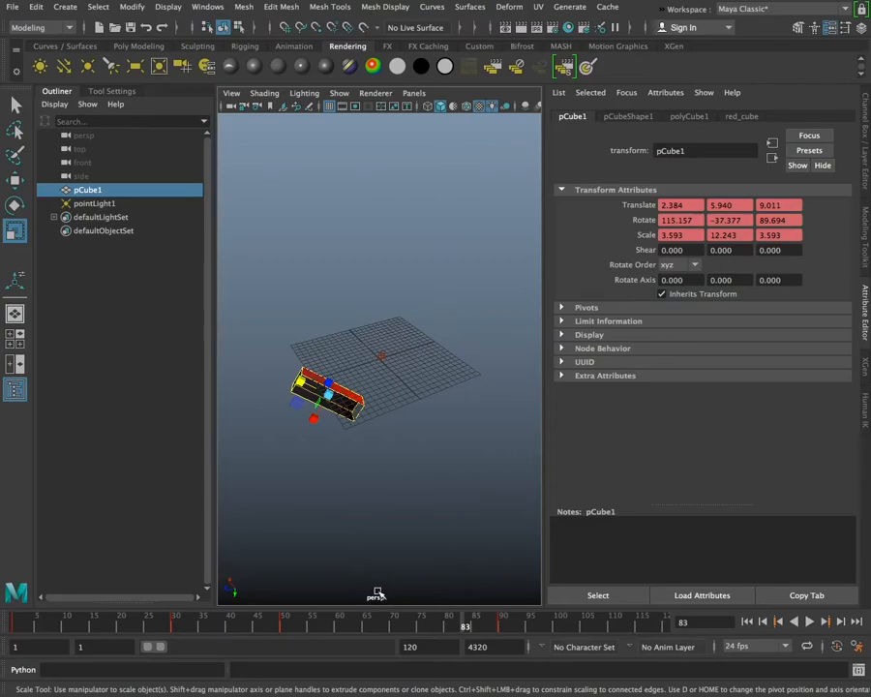
{"action": "left_click_drag", "start_coordinate": [473, 430], "coordinate": [324, 414], "text": "alt"}
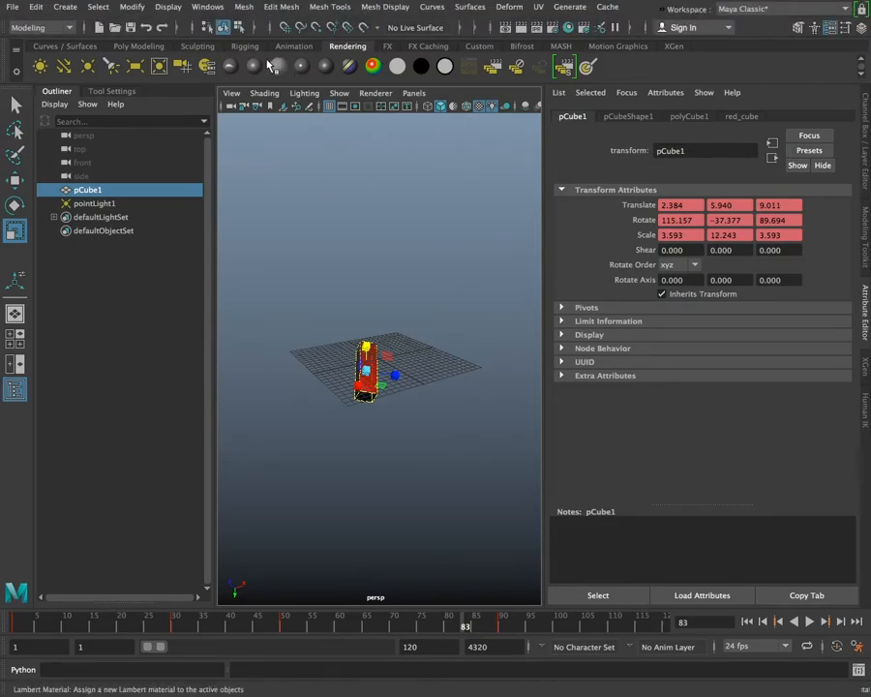
Create a basic camera at the origin and frame it in the perspective view
{"action": "left_click", "coordinate": [75, 10]}
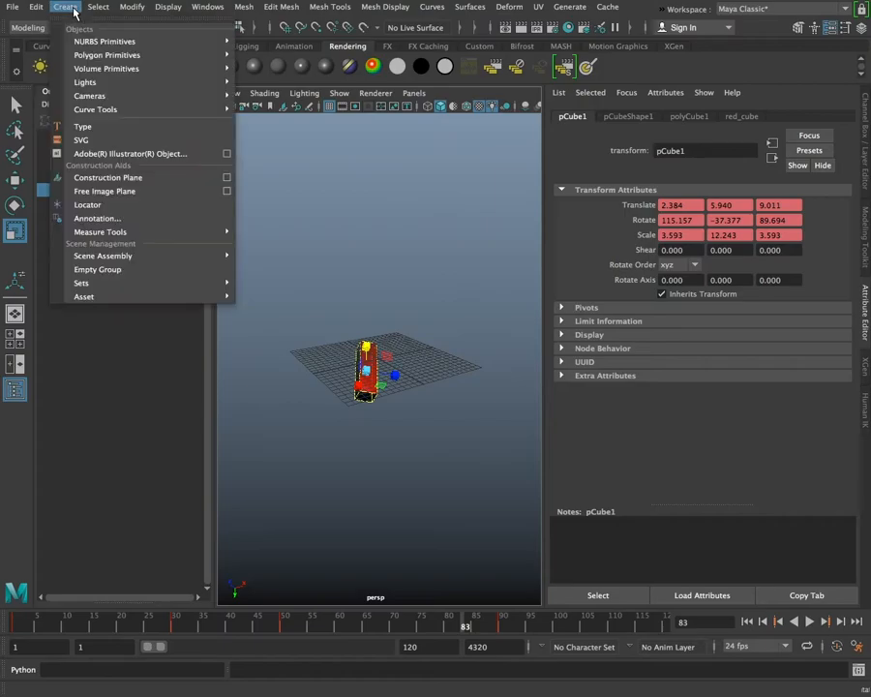
{"action": "mouse_move", "coordinate": [88, 98]}
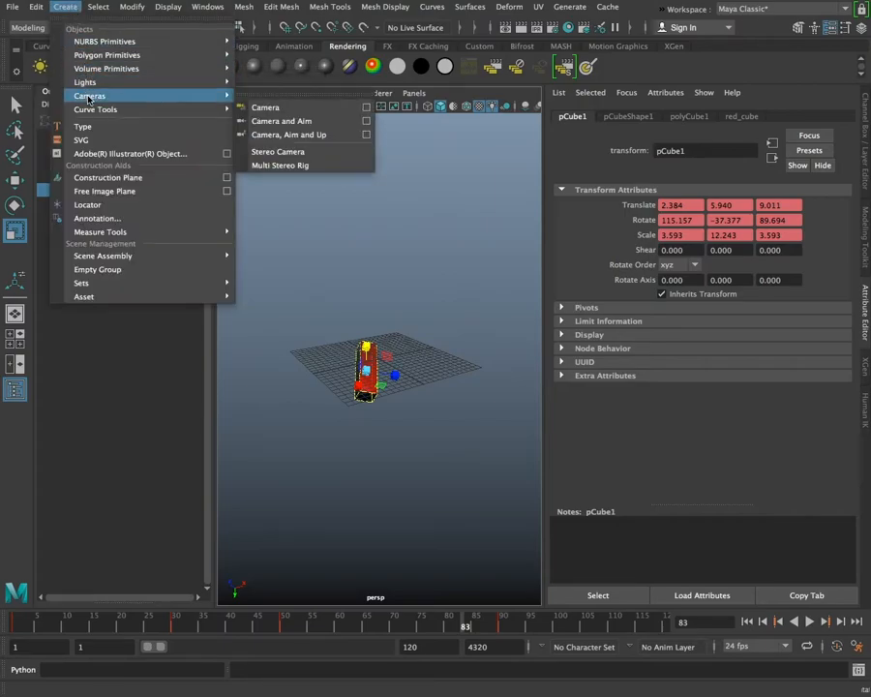
{"action": "left_click", "coordinate": [270, 108]}
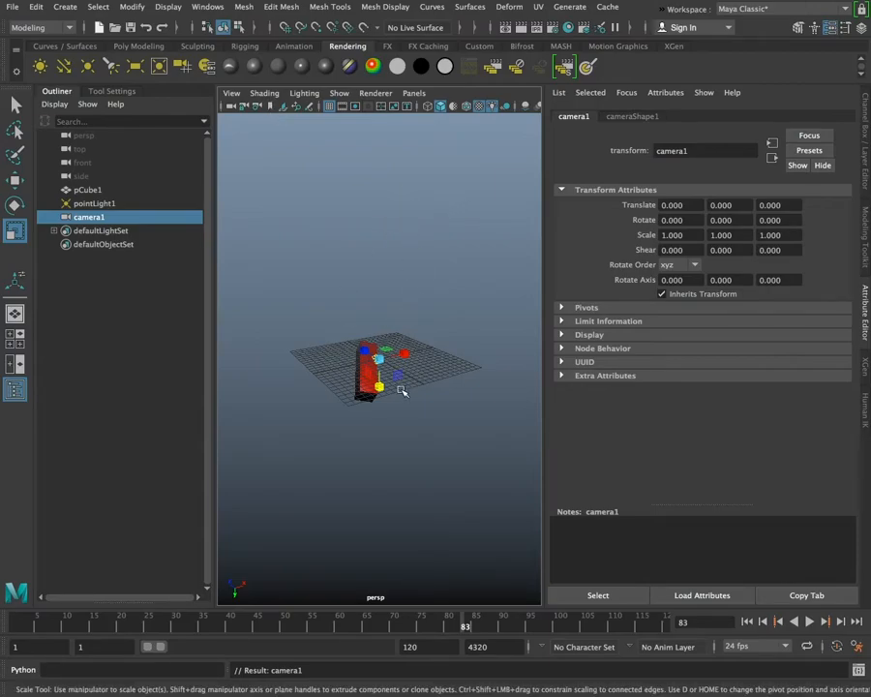
{"action": "key", "text": "f"}
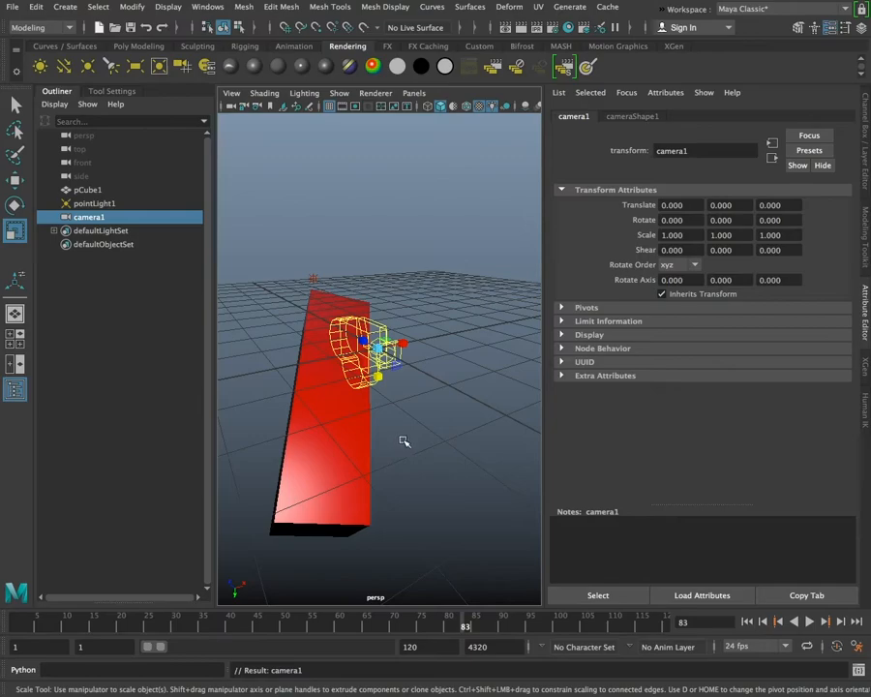
{"action": "left_click_drag", "start_coordinate": [384, 454], "coordinate": [439, 316], "text": "alt"}
{"action": "left_click_drag", "start_coordinate": [291, 386], "coordinate": [401, 388], "text": "alt"}
{"action": "key", "text": "r"}
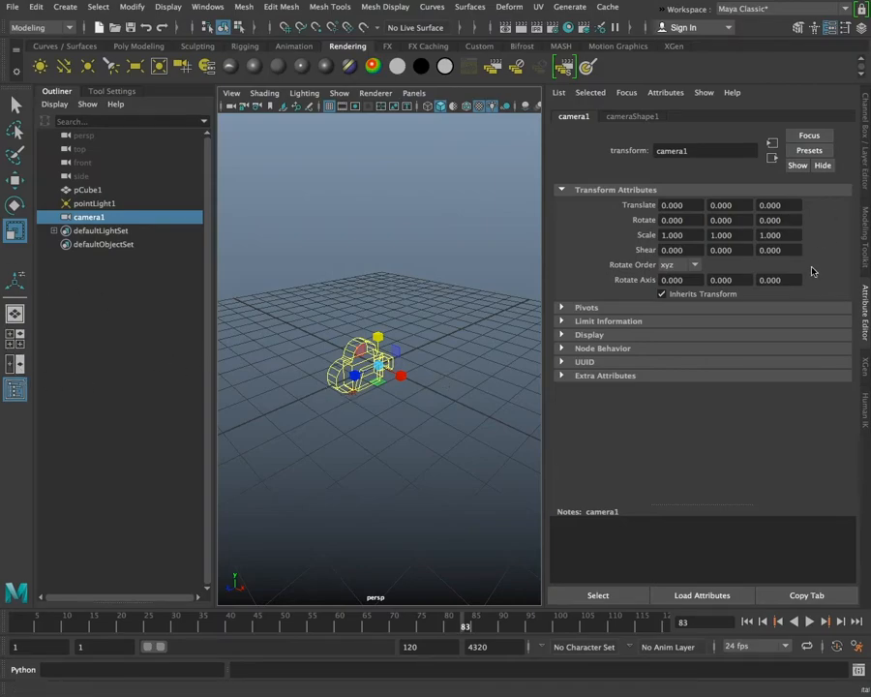
Hide the Attribute Editor and set up two side-by-side views, one looking through camera1 and the other in perspective
{"action": "left_click", "coordinate": [866, 312]}
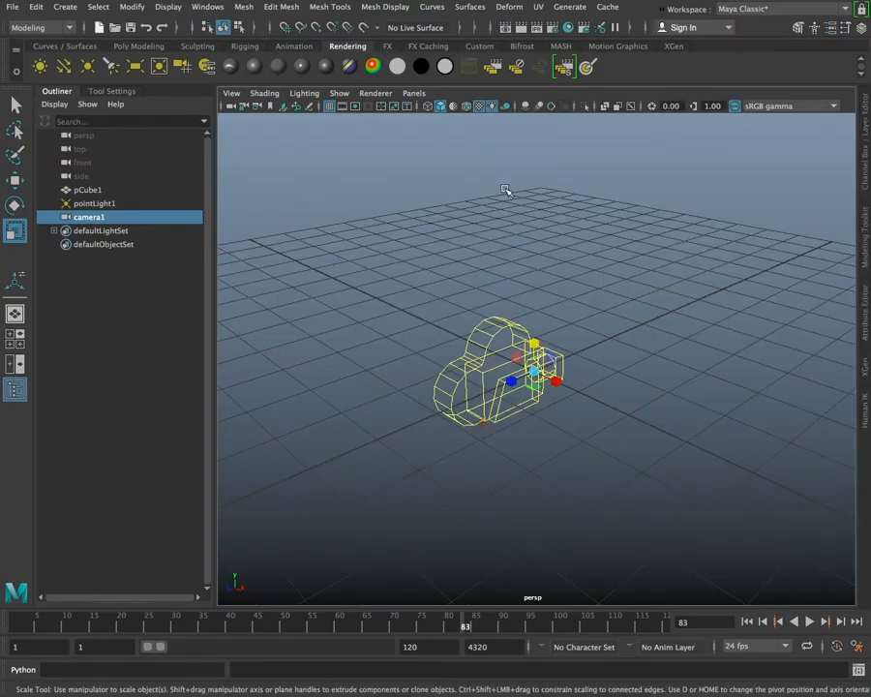
{"action": "left_click", "coordinate": [15, 389]}
{"action": "left_click", "coordinate": [15, 363]}
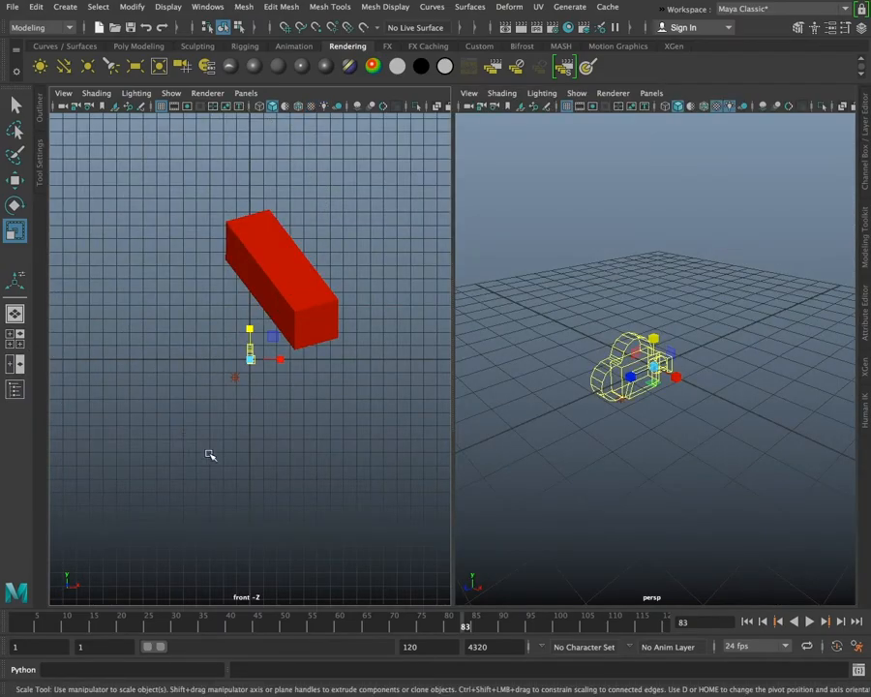
{"action": "left_click", "coordinate": [252, 94]}
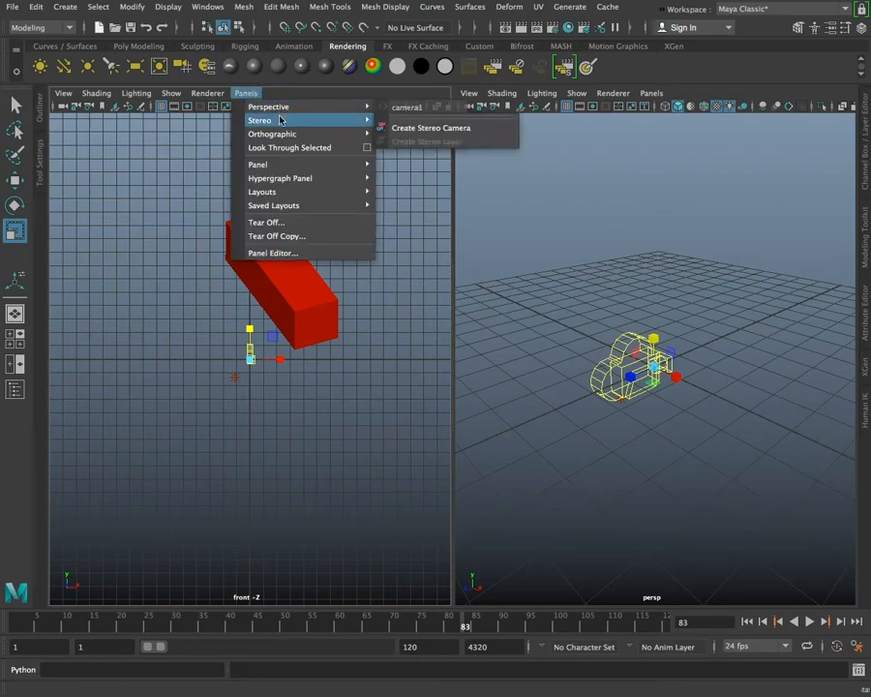
{"action": "mouse_move", "coordinate": [362, 106]}
{"action": "left_click", "coordinate": [431, 110]}
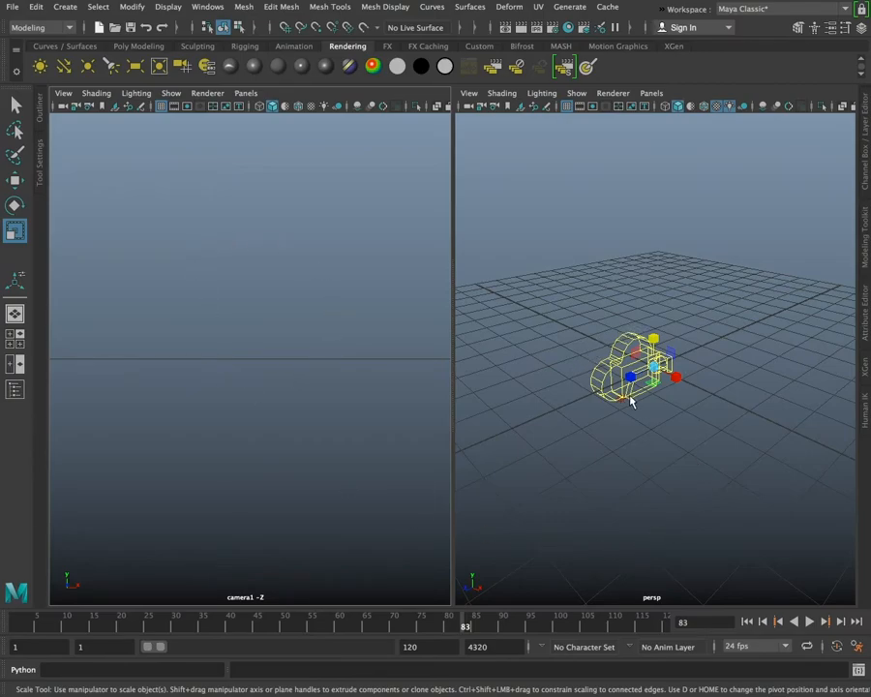
Pull camera1 back from the origin, then orbit and track it to view the whole cube and grid from a raised angle
{"action": "scroll", "coordinate": [630, 395], "scroll_direction": "down", "scroll_amount": 8}
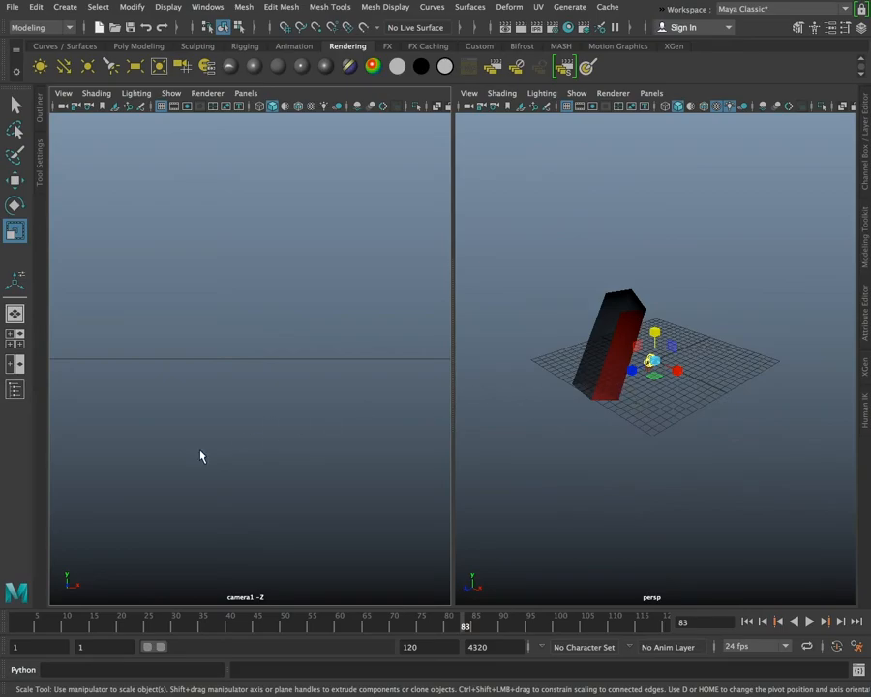
{"action": "left_click", "coordinate": [190, 369]}
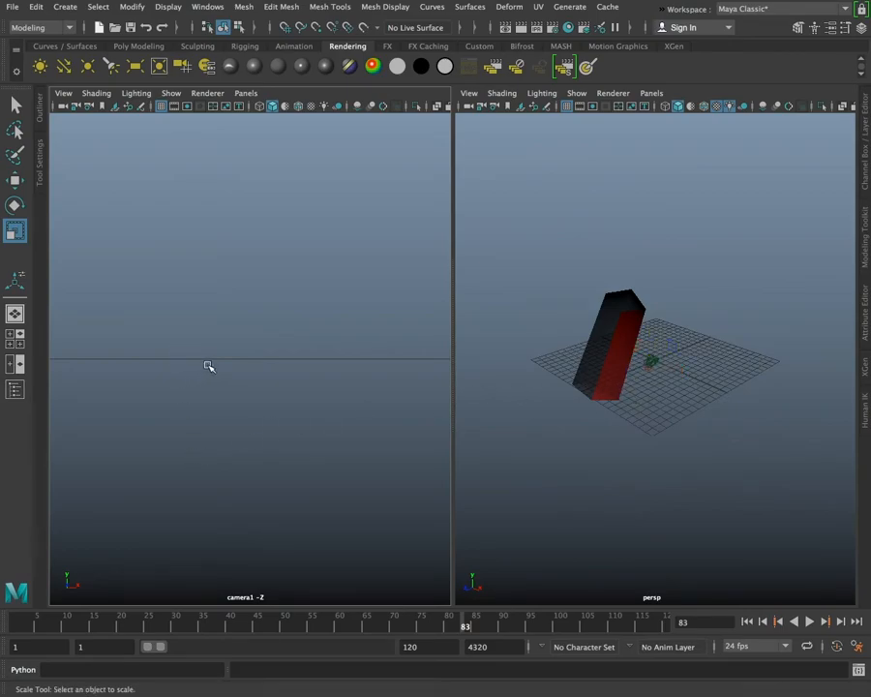
{"action": "scroll", "coordinate": [208, 366], "scroll_direction": "up", "scroll_amount": 3}
{"action": "scroll", "coordinate": [208, 366], "scroll_direction": "up", "scroll_amount": 2}
{"action": "scroll", "coordinate": [208, 366], "scroll_direction": "down", "scroll_amount": 4}
{"action": "scroll", "coordinate": [208, 366], "scroll_direction": "up", "scroll_amount": 1}
{"action": "scroll", "coordinate": [209, 365], "scroll_direction": "down", "scroll_amount": 3}
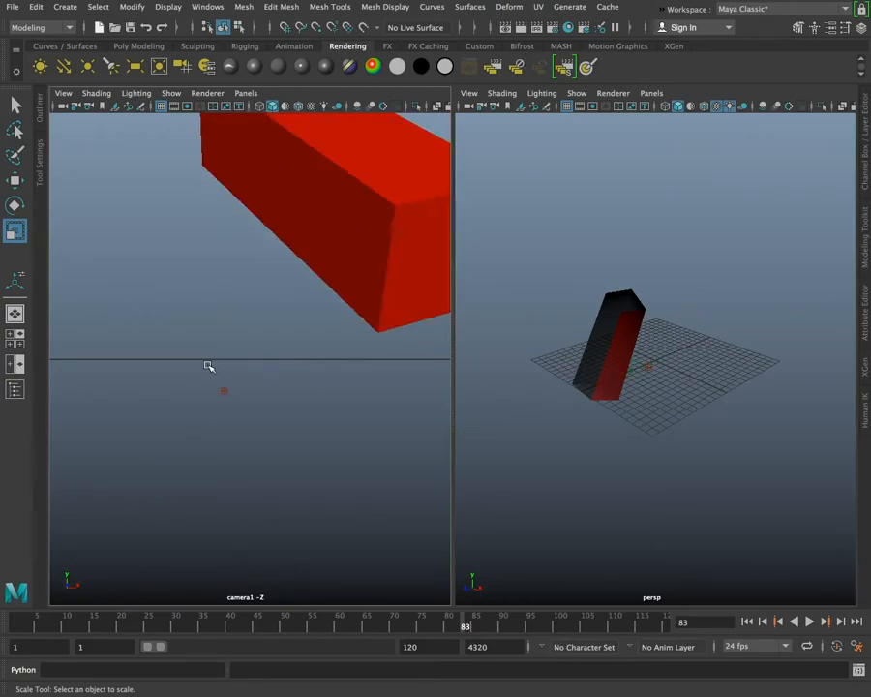
{"action": "left_click_drag", "start_coordinate": [227, 372], "coordinate": [194, 383], "text": "alt"}
{"action": "scroll", "coordinate": [256, 384], "scroll_direction": "down", "scroll_amount": 4}
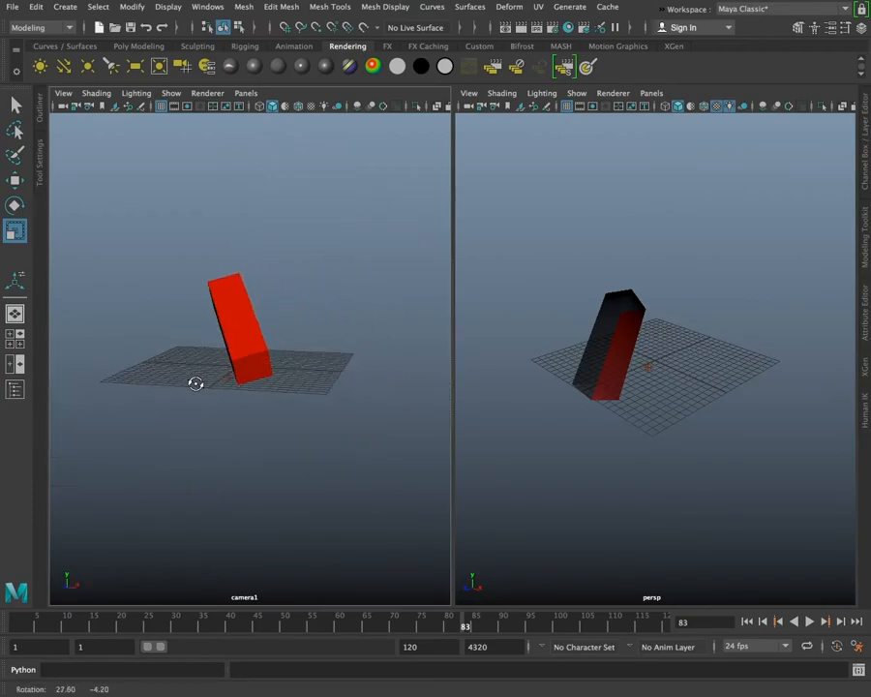
{"action": "scroll", "coordinate": [653, 424], "scroll_direction": "down", "scroll_amount": 5}
{"action": "scroll", "coordinate": [653, 424], "scroll_direction": "up", "scroll_amount": 2}
{"action": "mouse_move", "coordinate": [313, 413]}
{"action": "left_mouse_down", "text": "alt"}
{"action": "mouse_move", "coordinate": [259, 411]}
{"action": "mouse_move", "coordinate": [298, 399]}
{"action": "mouse_move", "coordinate": [289, 420]}
{"action": "mouse_move", "coordinate": [289, 407]}
{"action": "mouse_move", "coordinate": [262, 407]}
{"action": "mouse_move", "coordinate": [276, 404]}
{"action": "mouse_move", "coordinate": [269, 403]}
{"action": "mouse_move", "coordinate": [261, 411]}
{"action": "left_mouse_up", "text": "alt"}
{"action": "middle_click_drag", "start_coordinate": [236, 397], "coordinate": [268, 395], "text": "alt"}
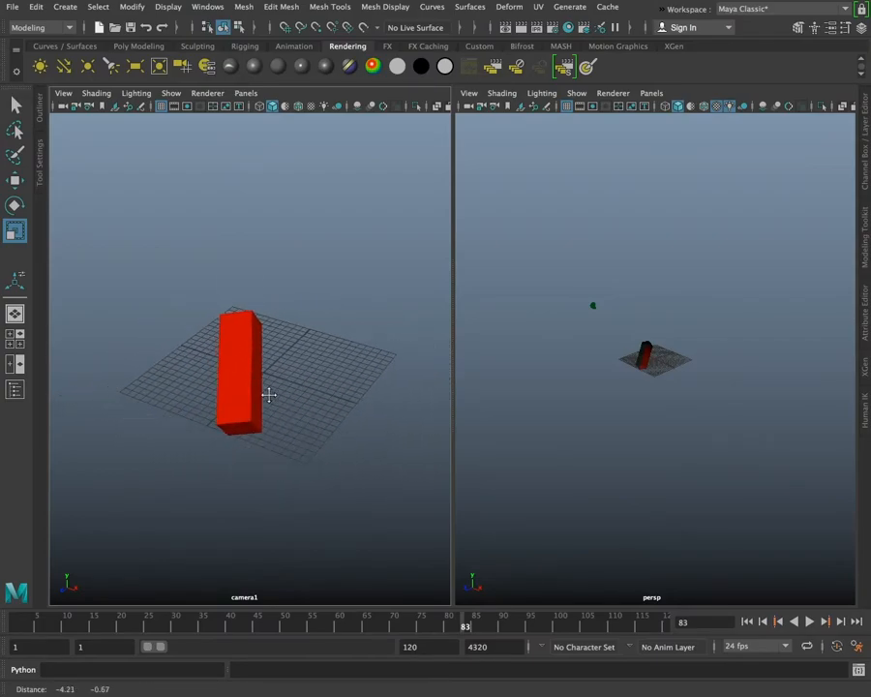
Dolly camera1 closer until the grid nearly spans the width of its view with the cube near the centre
{"action": "right_click_drag", "start_coordinate": [273, 395], "coordinate": [292, 412], "text": "alt"}
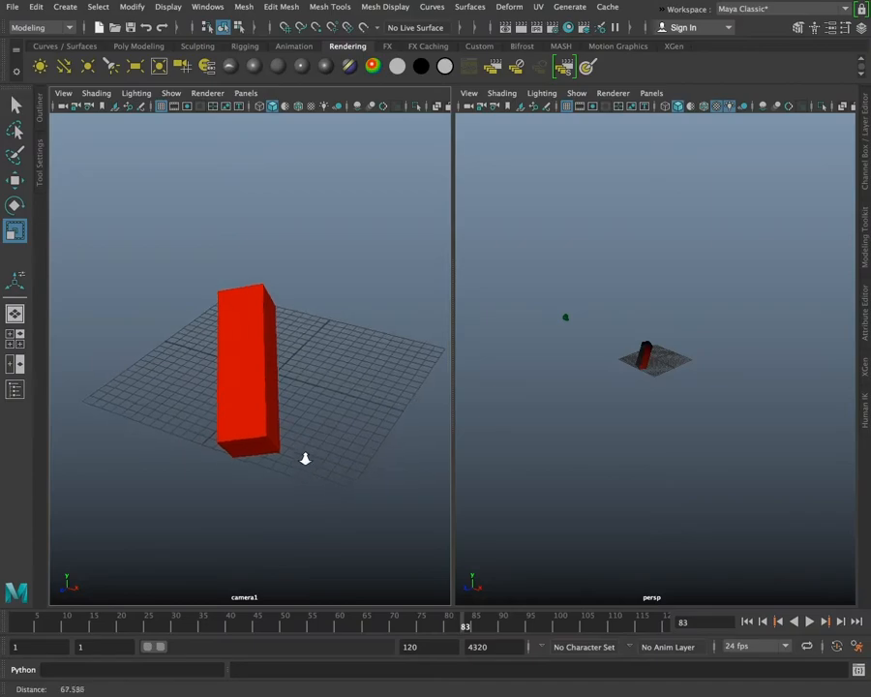
{"action": "right_click_drag", "start_coordinate": [297, 354], "coordinate": [267, 440], "text": "alt"}
{"action": "right_click_drag", "start_coordinate": [206, 297], "coordinate": [225, 341], "text": "alt"}
{"action": "right_click_drag", "start_coordinate": [268, 423], "coordinate": [287, 423], "text": "alt"}
{"action": "scroll", "coordinate": [288, 421], "scroll_direction": "up", "scroll_amount": 3}
{"action": "scroll", "coordinate": [286, 418], "scroll_direction": "down", "scroll_amount": 6}
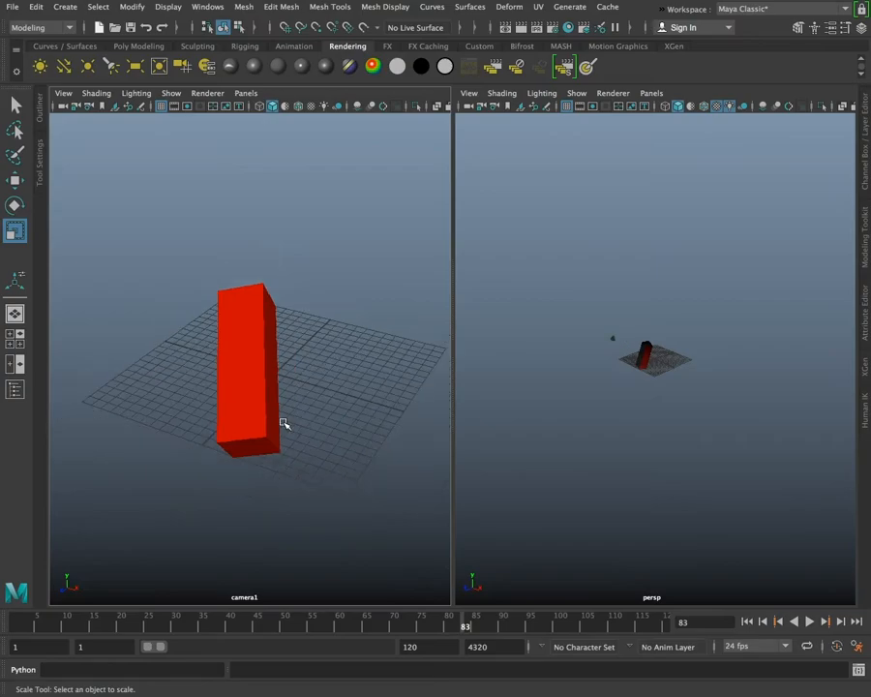
{"action": "scroll", "coordinate": [288, 422], "scroll_direction": "up", "scroll_amount": 3}
{"action": "scroll", "coordinate": [288, 422], "scroll_direction": "up", "scroll_amount": 3}
{"action": "scroll", "coordinate": [287, 421], "scroll_direction": "down", "scroll_amount": 3}
{"action": "scroll", "coordinate": [593, 339], "scroll_direction": "down", "scroll_amount": 2}
{"action": "scroll", "coordinate": [601, 341], "scroll_direction": "up", "scroll_amount": 5}
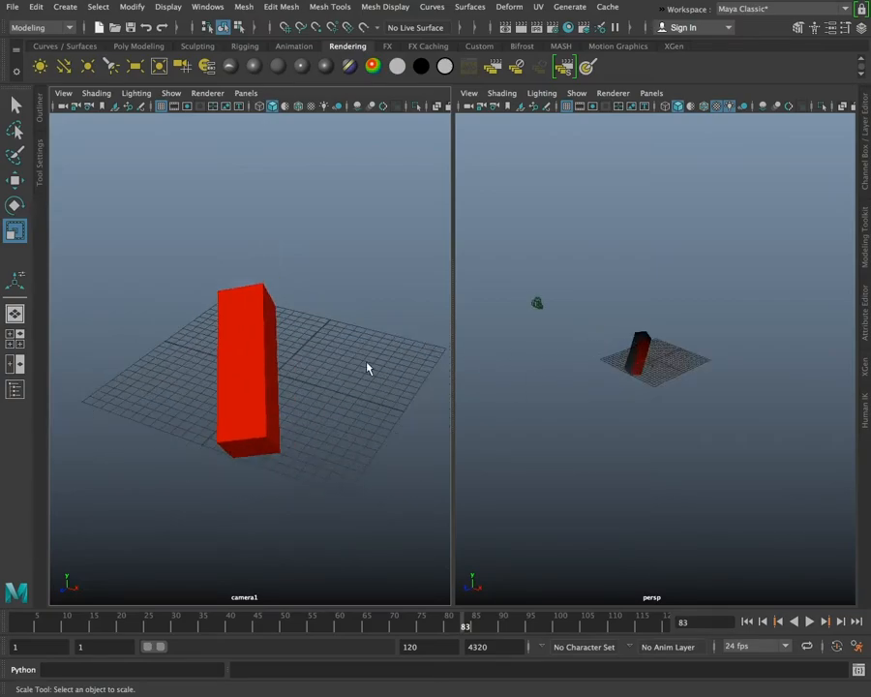
{"action": "scroll", "coordinate": [175, 396], "scroll_direction": "down", "scroll_amount": 3}
{"action": "scroll", "coordinate": [175, 395], "scroll_direction": "up", "scroll_amount": 5}
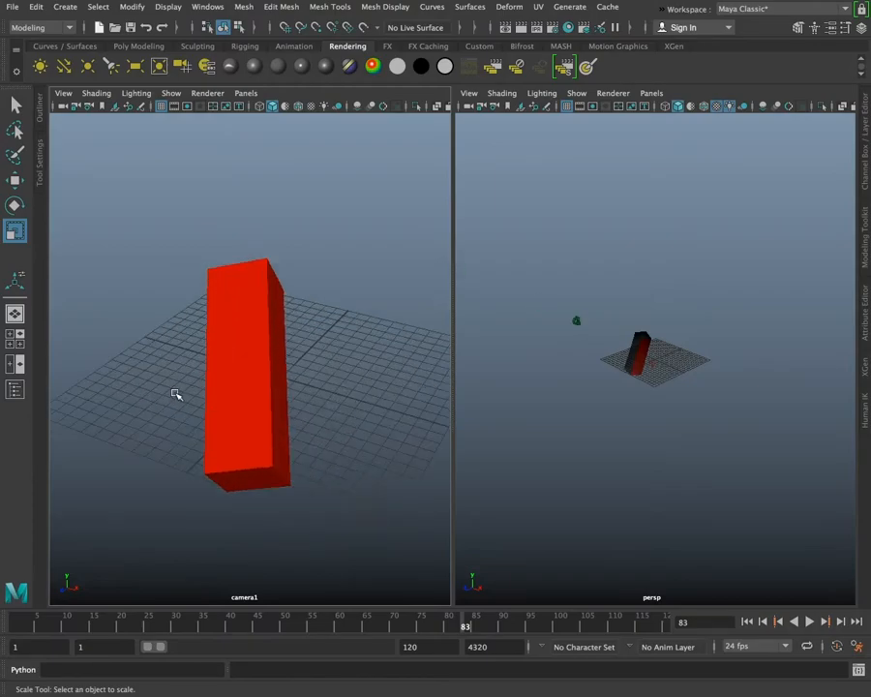
{"action": "scroll", "coordinate": [175, 394], "scroll_direction": "down", "scroll_amount": 2}
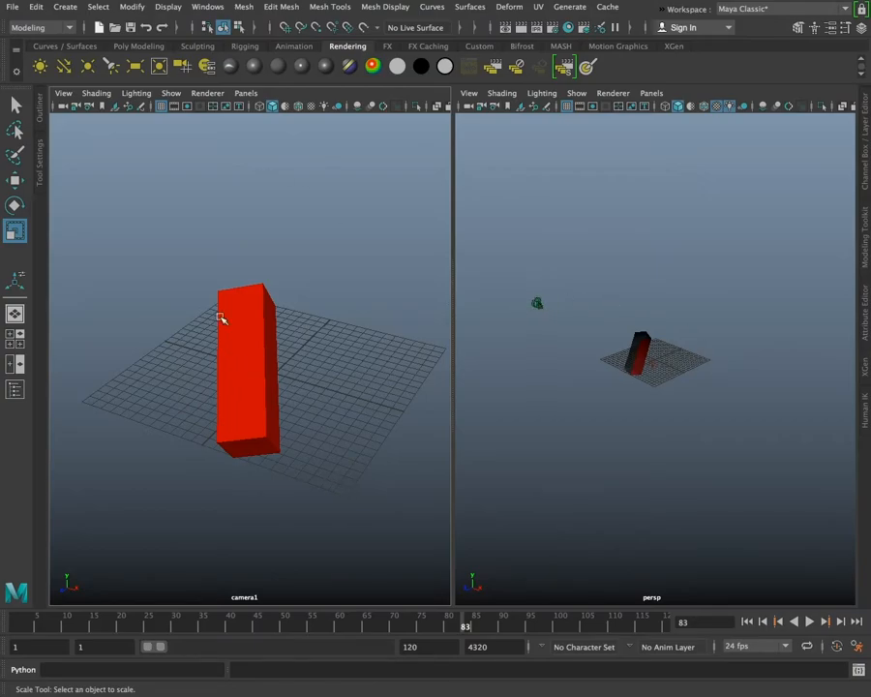
Turn on the 1280 x 720 resolution gate in camera1's view and dolly in and out to check the framing
{"action": "left_click", "coordinate": [187, 107]}
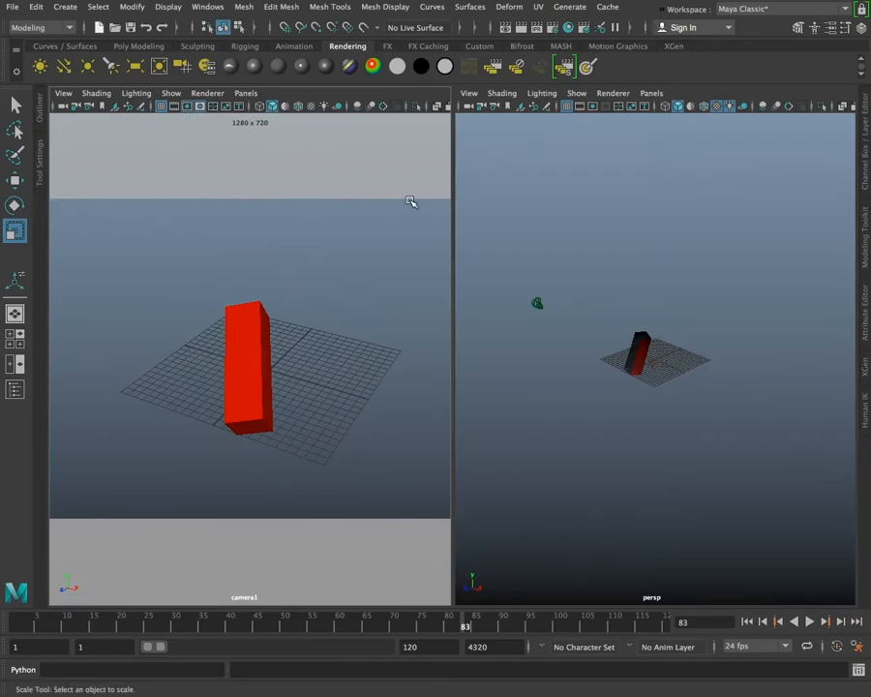
{"action": "scroll", "coordinate": [397, 450], "scroll_direction": "down", "scroll_amount": 1}
{"action": "scroll", "coordinate": [383, 445], "scroll_direction": "up", "scroll_amount": 2}
{"action": "scroll", "coordinate": [377, 446], "scroll_direction": "down", "scroll_amount": 1}
{"action": "scroll", "coordinate": [373, 447], "scroll_direction": "down", "scroll_amount": 2}
{"action": "scroll", "coordinate": [369, 448], "scroll_direction": "up", "scroll_amount": 2}
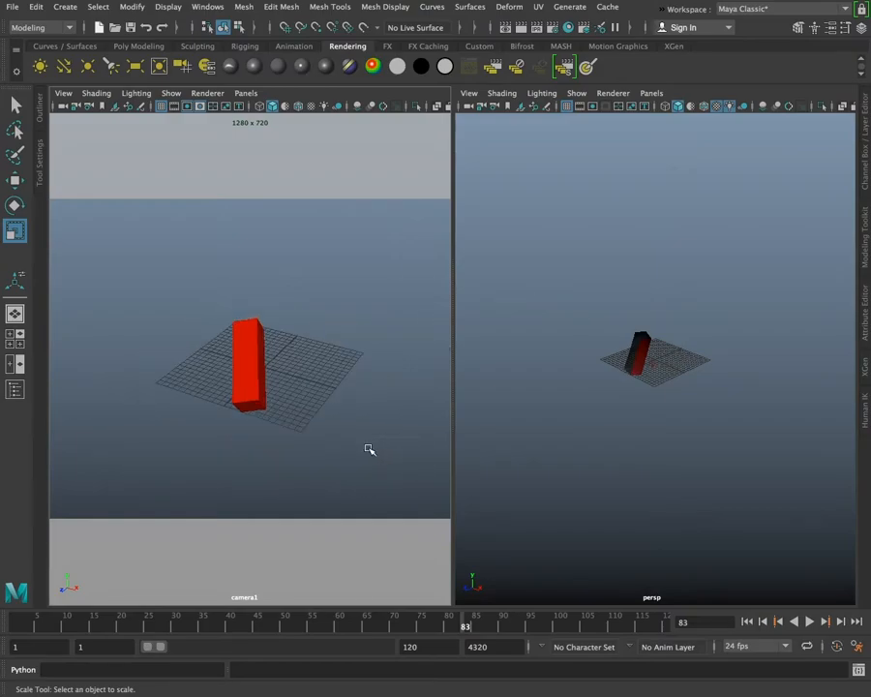
Select camera1 and set a keyframe for it at frame 1
{"action": "left_click", "coordinate": [537, 303]}
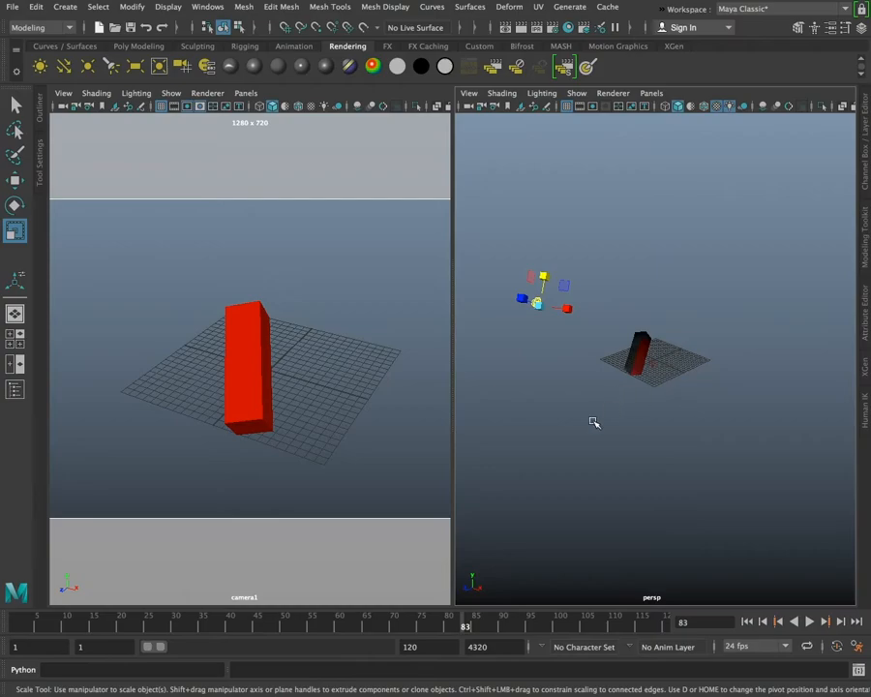
{"action": "left_click_drag", "start_coordinate": [175, 615], "coordinate": [2, 613]}
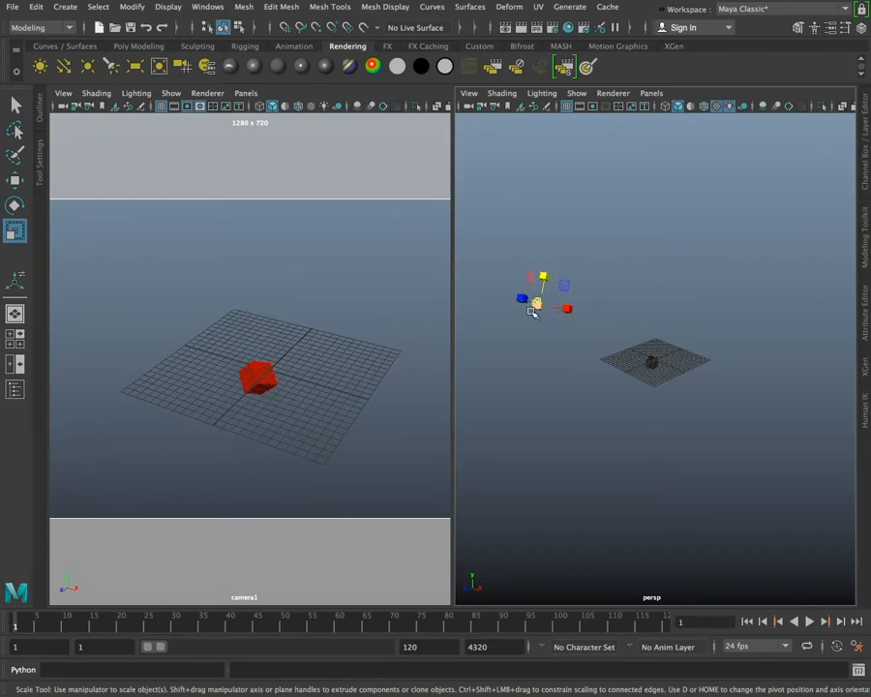
{"action": "key", "text": "s"}
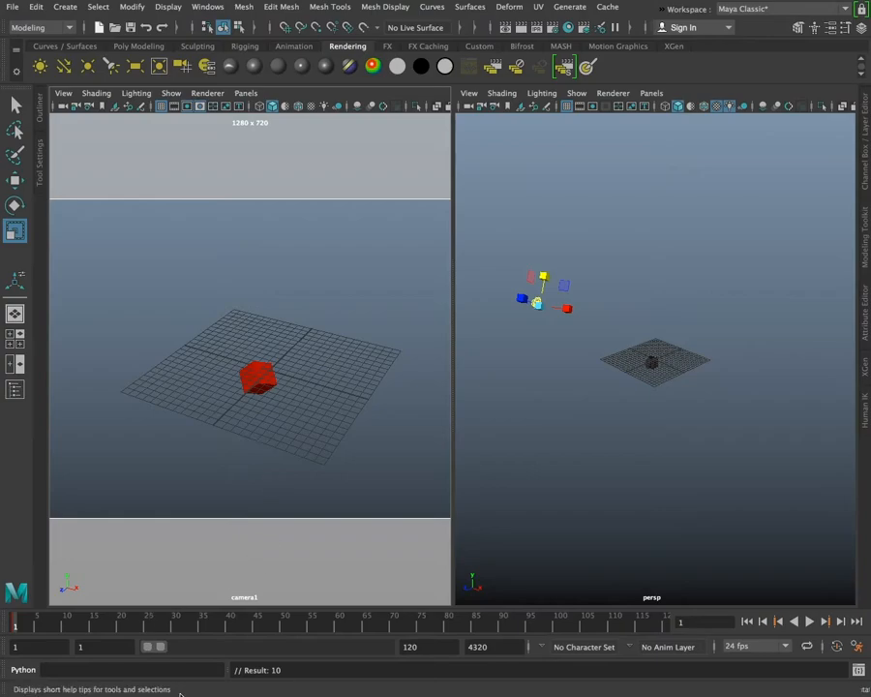
At frame 40, dolly camera1 in and orbit it so the cube fills the view from a low angle, and keyframe the camera
{"action": "left_click", "coordinate": [229, 629]}
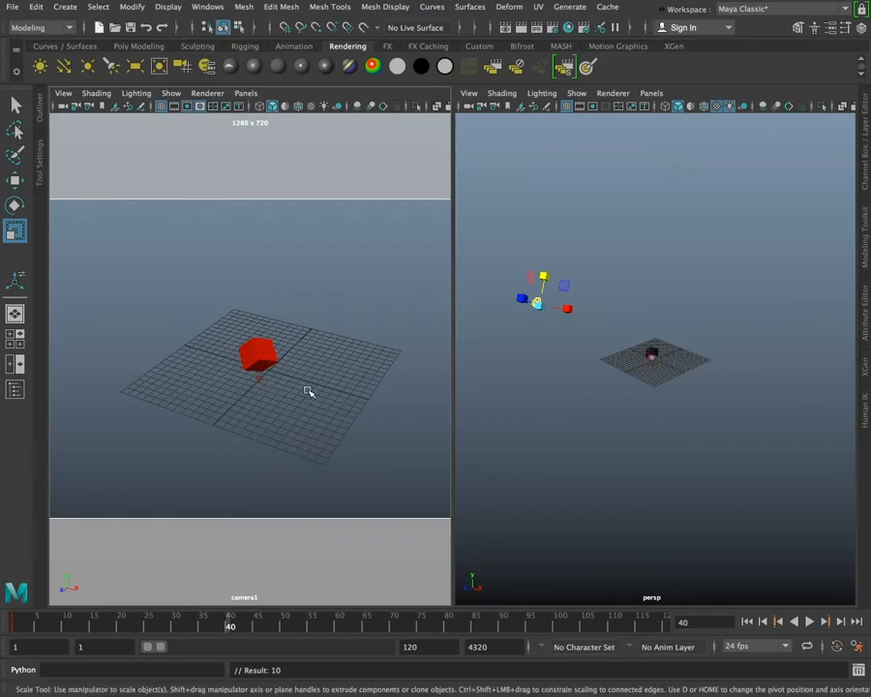
{"action": "scroll", "coordinate": [306, 392], "scroll_direction": "up", "scroll_amount": 5}
{"action": "left_click_drag", "start_coordinate": [306, 392], "coordinate": [236, 462], "text": "alt"}
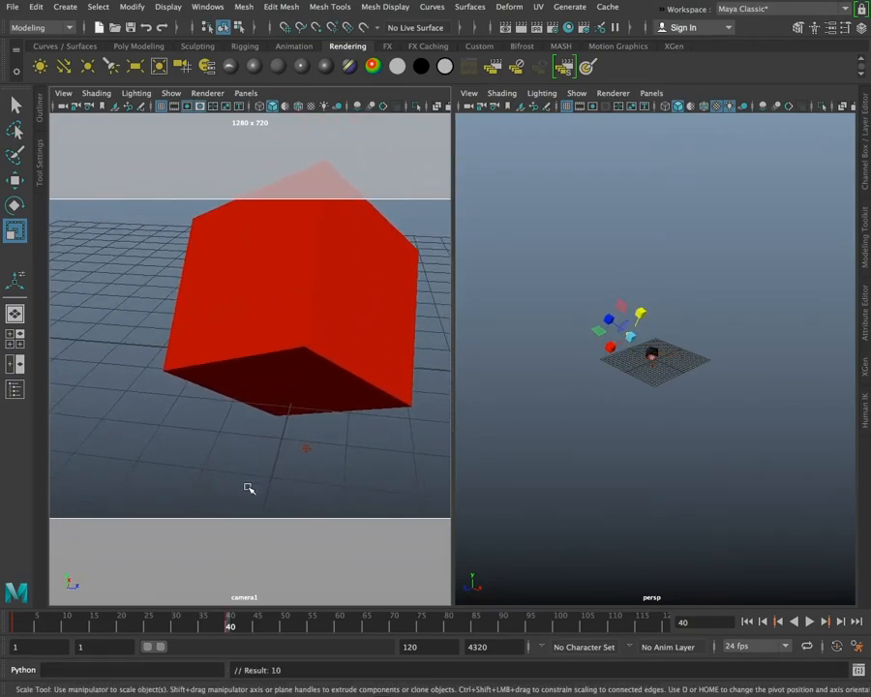
At frame 80, orbit camera1 and dolly it back until the whole grid fits in view, and keyframe the camera
{"action": "left_click_drag", "start_coordinate": [225, 626], "coordinate": [449, 626]}
{"action": "left_click_drag", "start_coordinate": [346, 459], "coordinate": [294, 425], "text": "alt"}
{"action": "scroll", "coordinate": [294, 425], "scroll_direction": "down", "scroll_amount": 2}
{"action": "key", "text": "s"}
Play the animation from frame 1, comparing the maximized camera1 view with the side-by-side camera1 and perspective views
{"action": "left_click", "coordinate": [748, 621]}
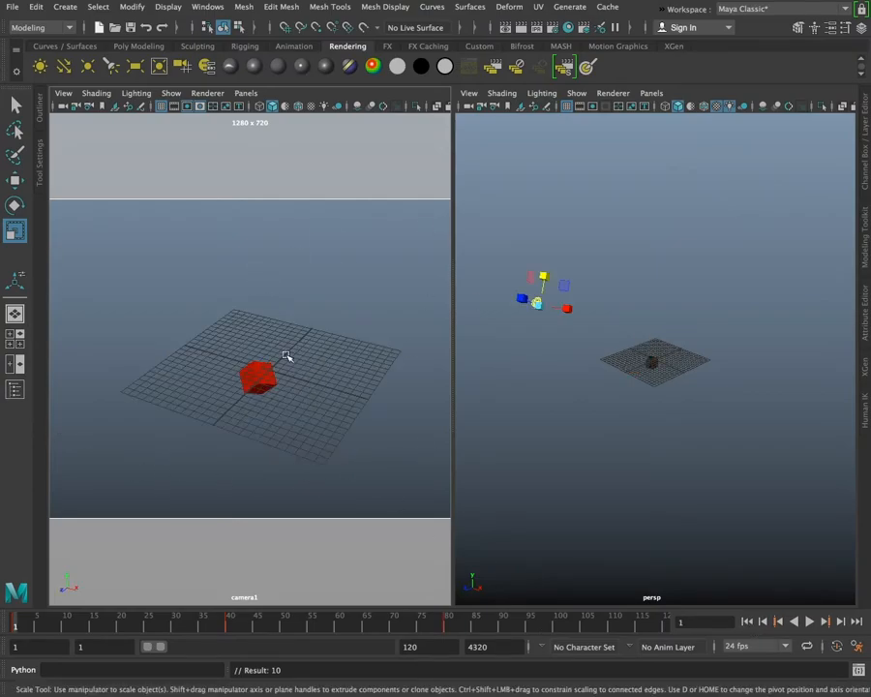
{"action": "key", "text": "space"}
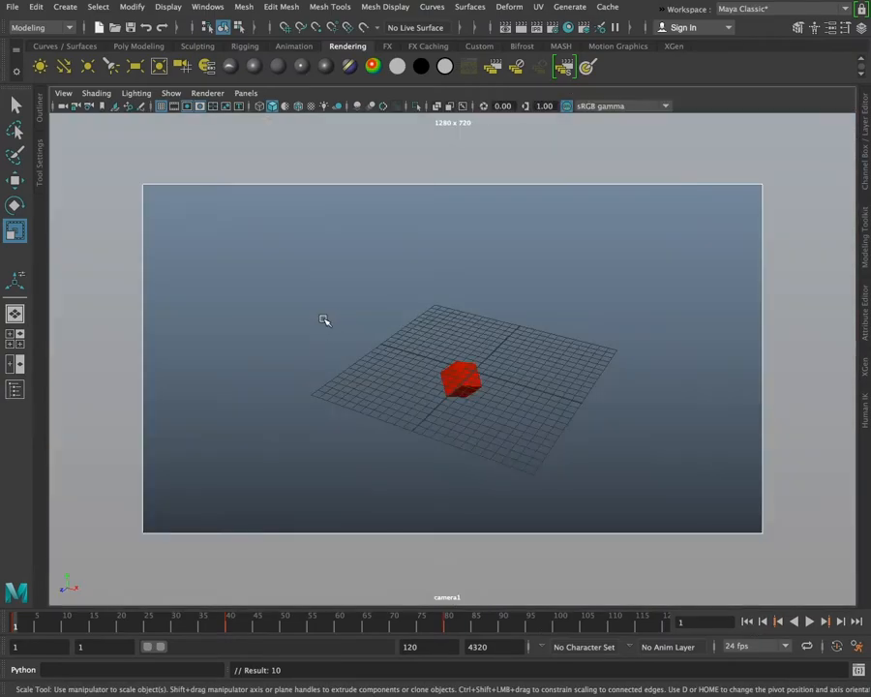
{"action": "left_click", "coordinate": [813, 623]}
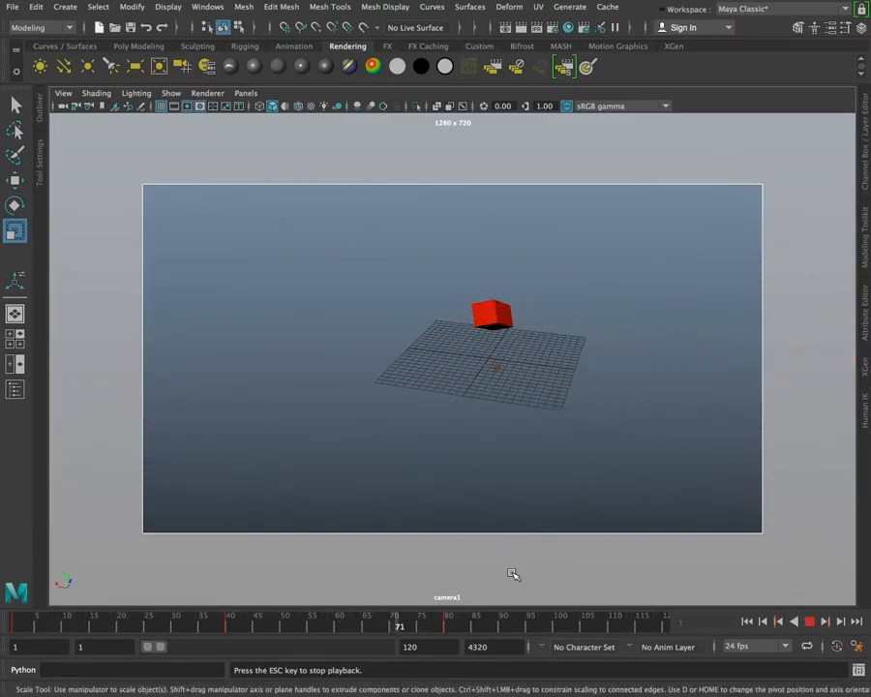
{"action": "key", "text": "space"}
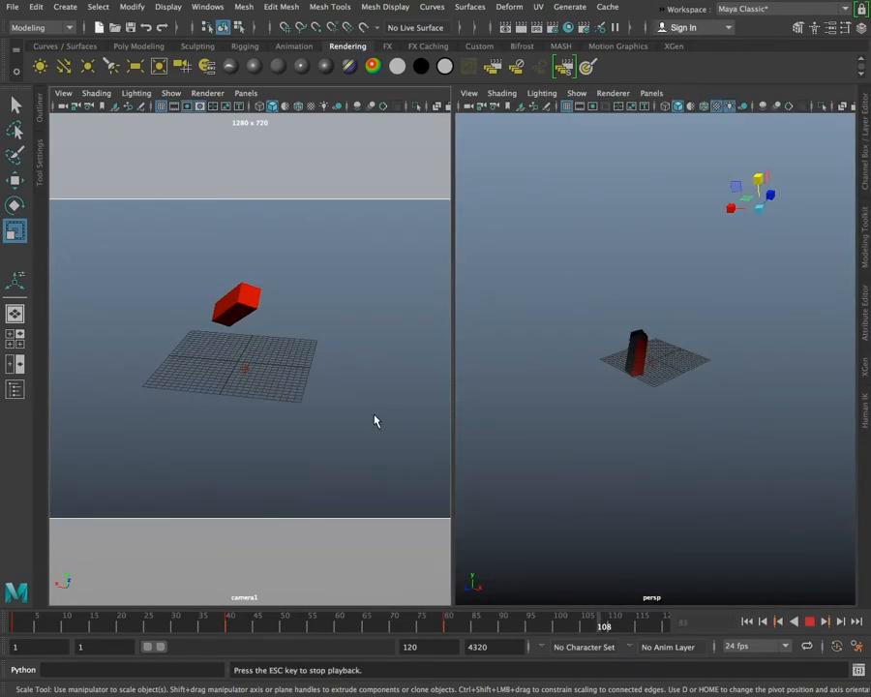
{"action": "key", "text": "space"}
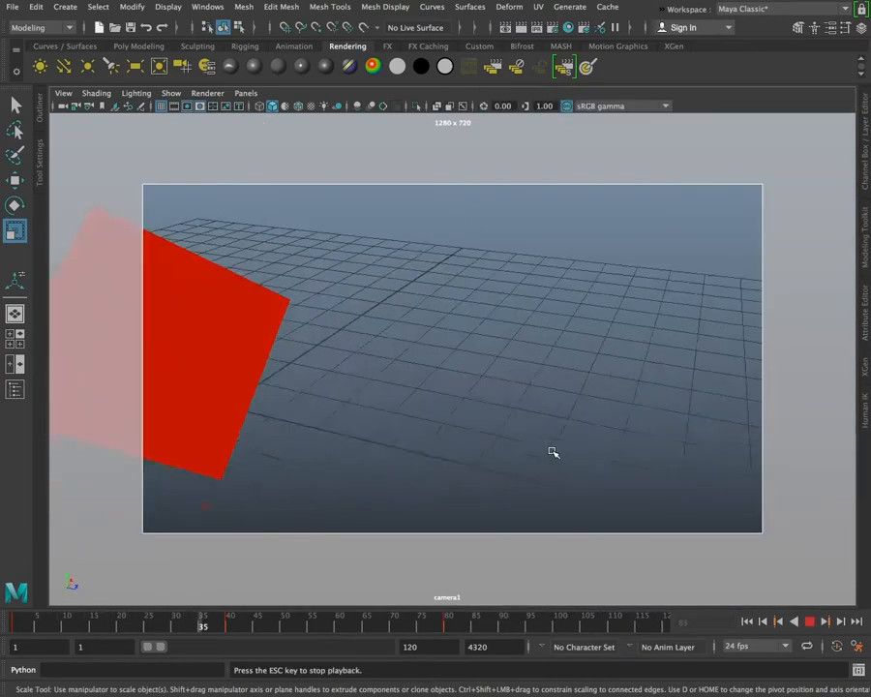
{"action": "key", "text": "space"}
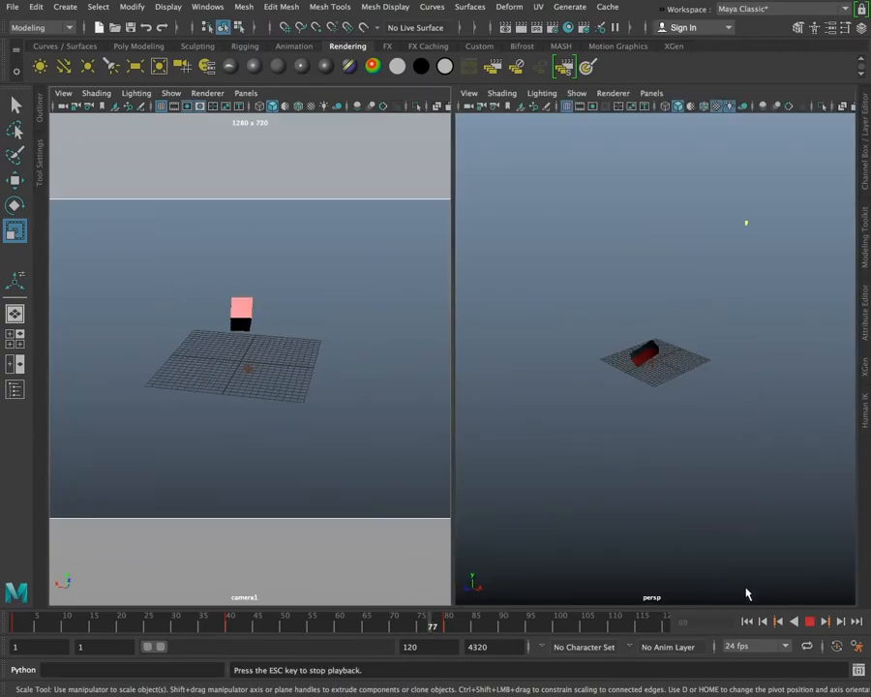
{"action": "key", "text": "space"}
{"action": "left_click", "coordinate": [810, 623]}
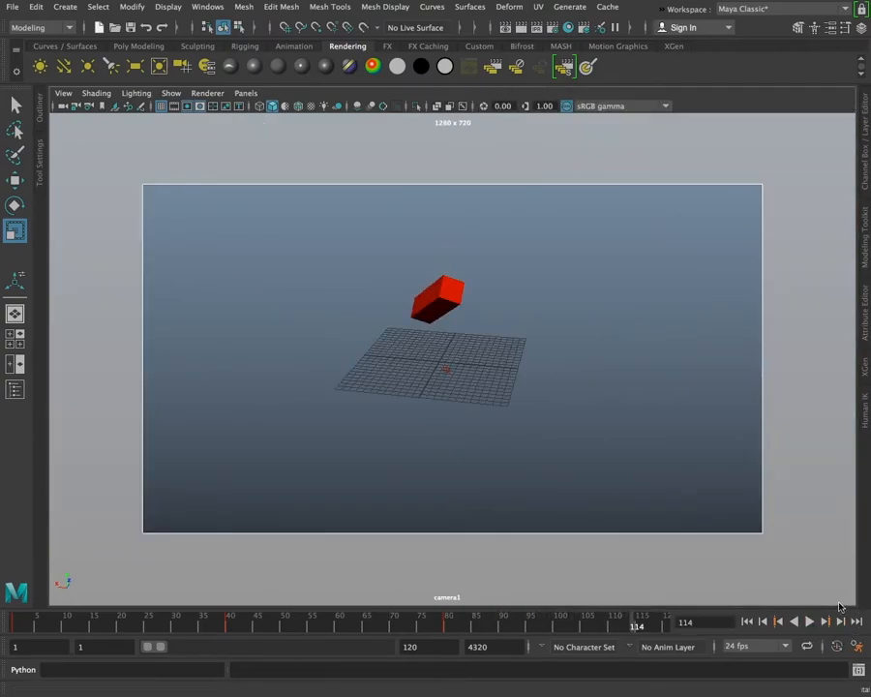
Create a polygon sphere at the grid centre and duplicate it along X into an evenly spaced row of five
{"action": "left_click", "coordinate": [130, 47]}
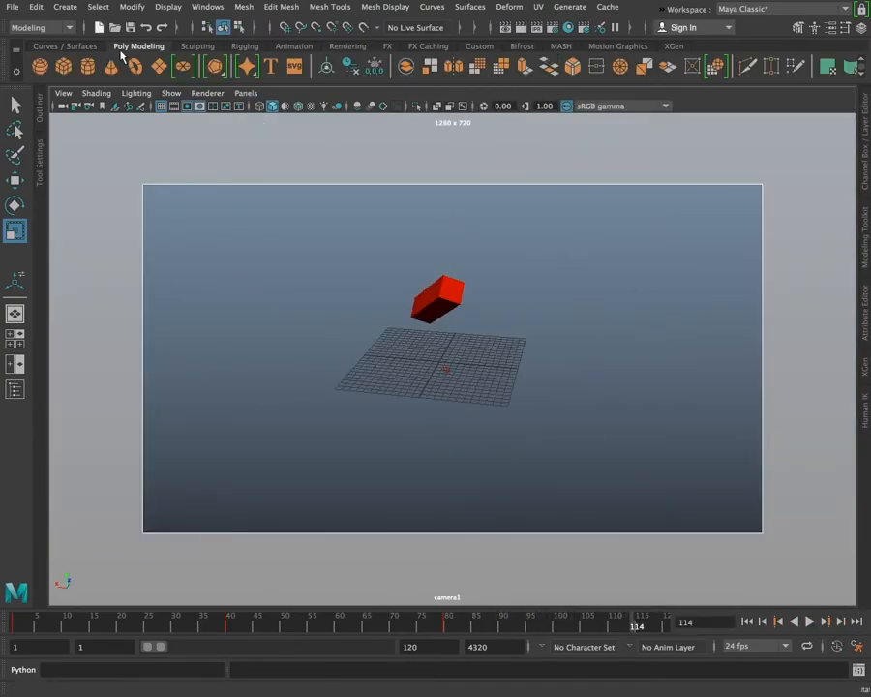
{"action": "left_click", "coordinate": [39, 66]}
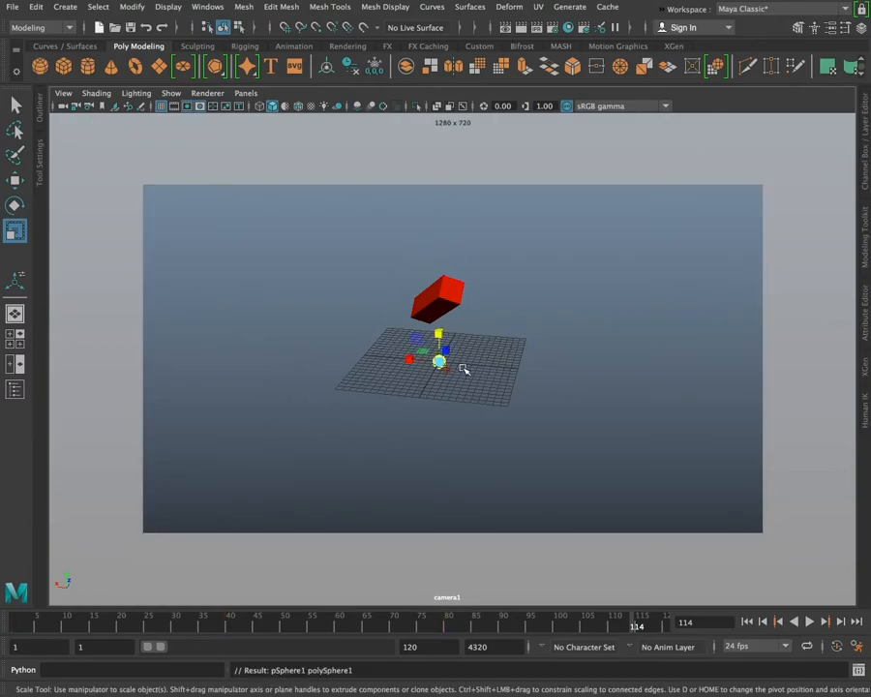
{"action": "scroll", "coordinate": [462, 368], "scroll_direction": "up", "scroll_amount": 2}
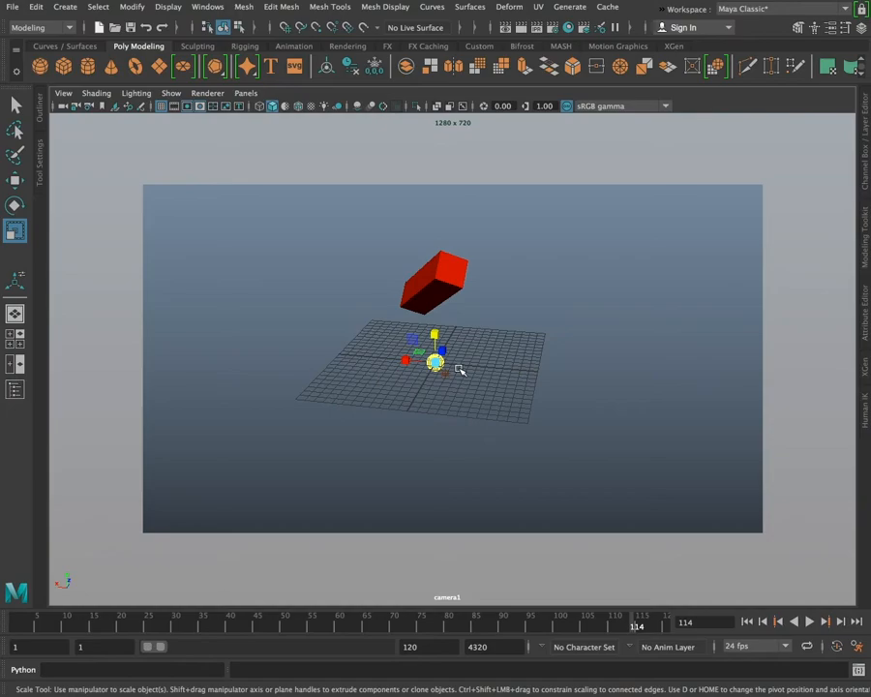
{"action": "key", "text": "w"}
{"action": "left_click_drag", "start_coordinate": [404, 356], "coordinate": [485, 378]}
{"action": "key", "text": "ctrl+d"}
{"action": "key", "text": "ctrl+d"}
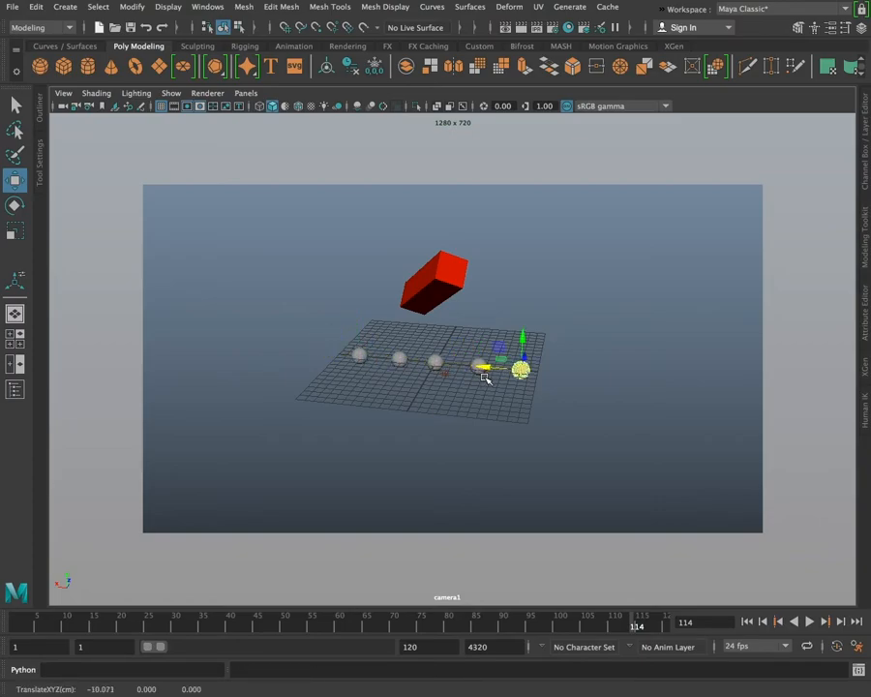
Duplicate the row of spheres twice along Z, placing one copy on each side to form three rows of five
{"action": "key", "text": "ctrl+d"}
{"action": "left_click_drag", "start_coordinate": [570, 349], "coordinate": [336, 370]}
{"action": "key", "text": "ctrl+d"}
{"action": "mouse_move", "coordinate": [441, 376]}
{"action": "left_mouse_down"}
{"action": "mouse_move", "coordinate": [463, 337]}
{"action": "mouse_move", "coordinate": [444, 347]}
{"action": "mouse_move", "coordinate": [437, 378]}
{"action": "left_mouse_up"}
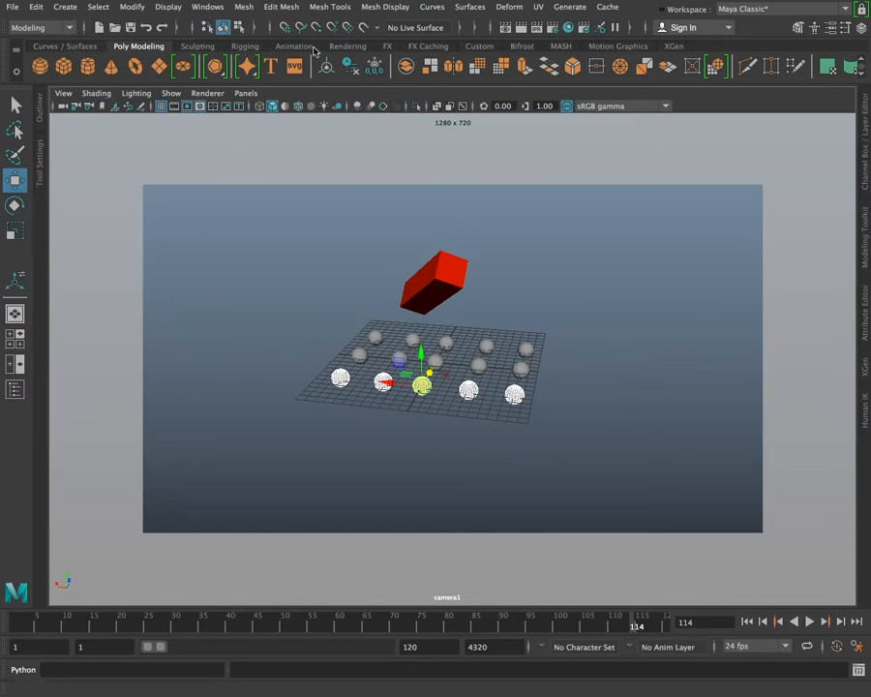
Add a directional light and move it above the grid, to the side of the cube
{"action": "left_click", "coordinate": [348, 45]}
{"action": "left_click", "coordinate": [64, 66]}
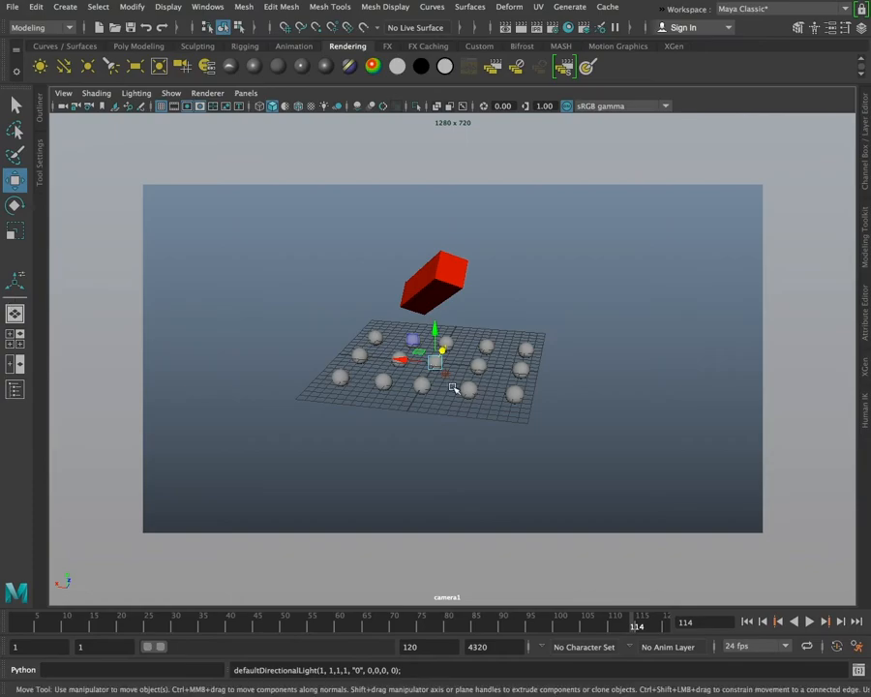
{"action": "left_click_drag", "start_coordinate": [435, 334], "coordinate": [431, 282]}
{"action": "left_click_drag", "start_coordinate": [423, 330], "coordinate": [451, 309]}
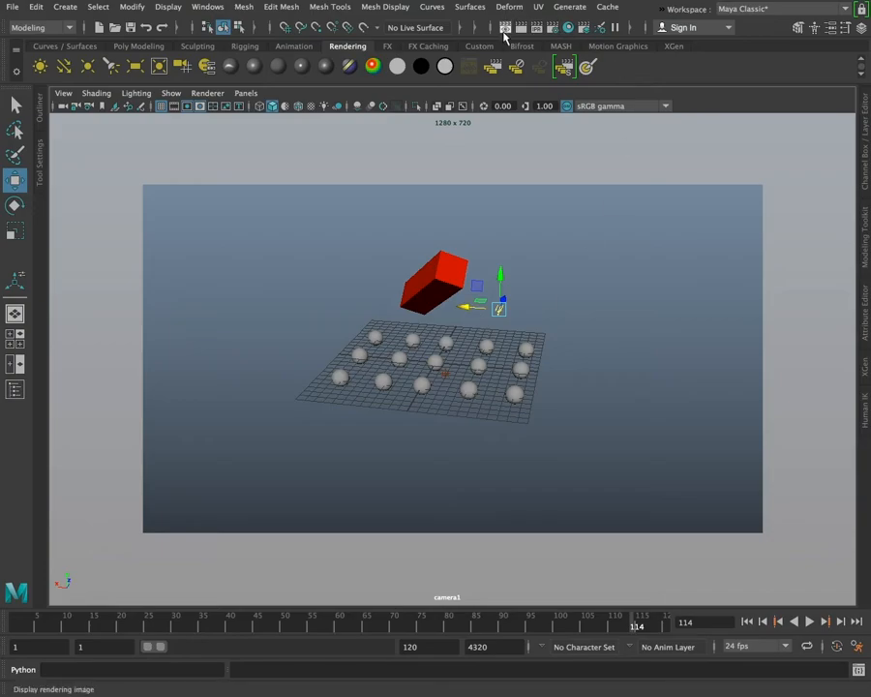
Render frame 114 in the Render View to inspect the cube and spheres, and close the render window
{"action": "left_click", "coordinate": [504, 28]}
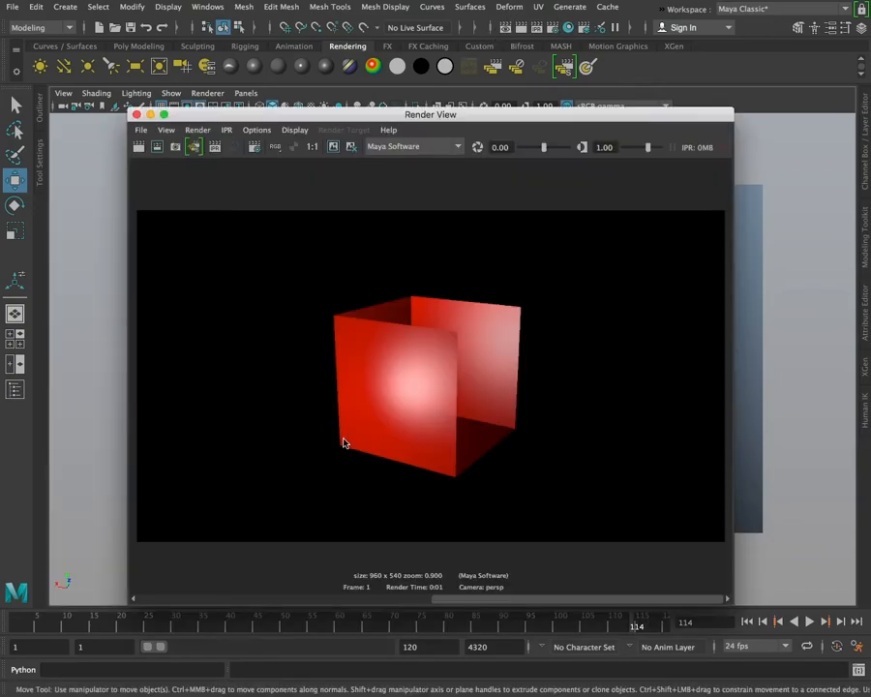
{"action": "left_click", "coordinate": [140, 147]}
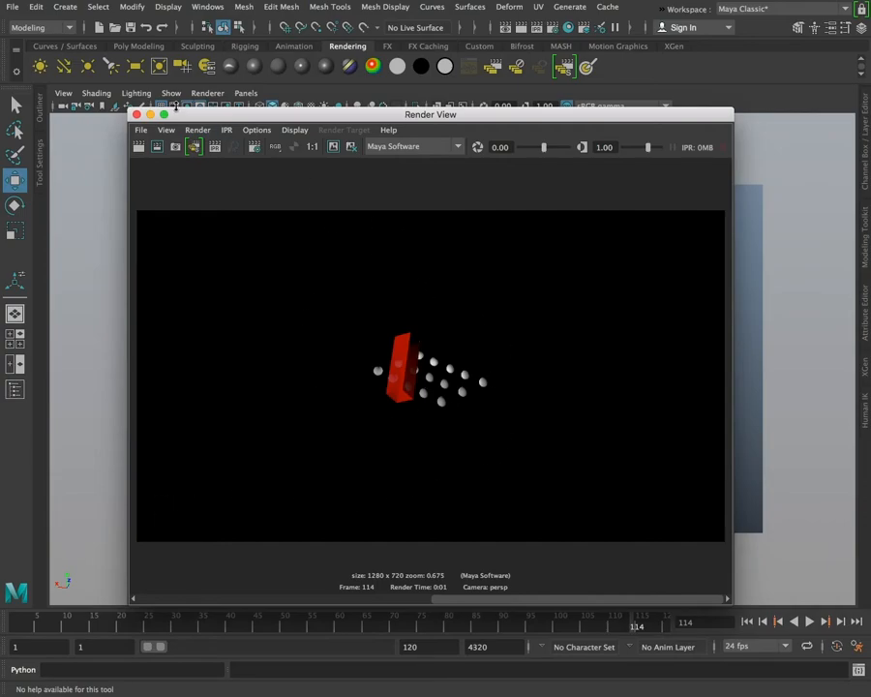
{"action": "left_click", "coordinate": [137, 114]}
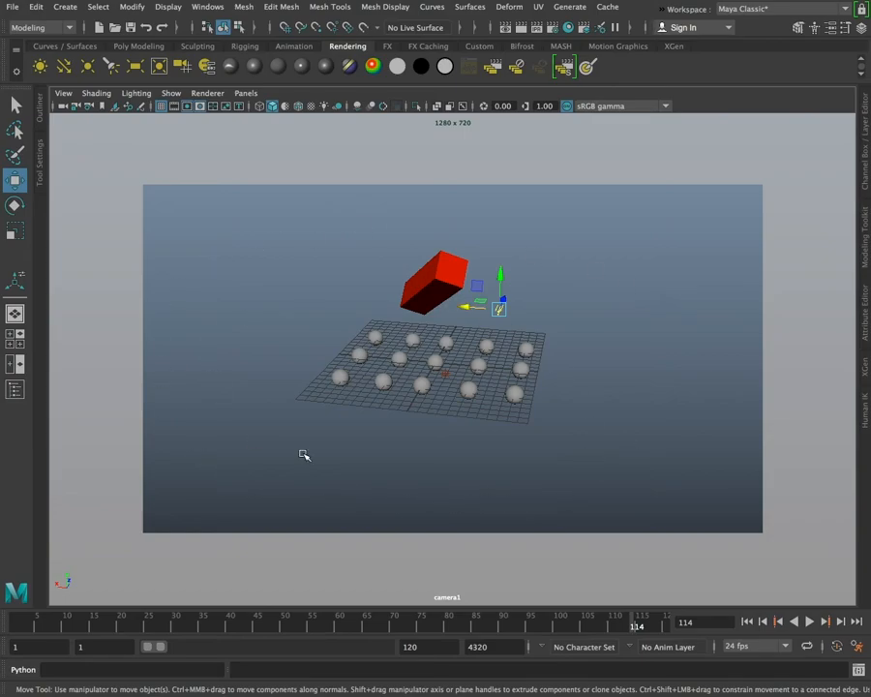
Play the animation through camera1 from frame 1 to check its movement around the spheres, and return to the first frame
{"action": "left_click", "coordinate": [751, 624]}
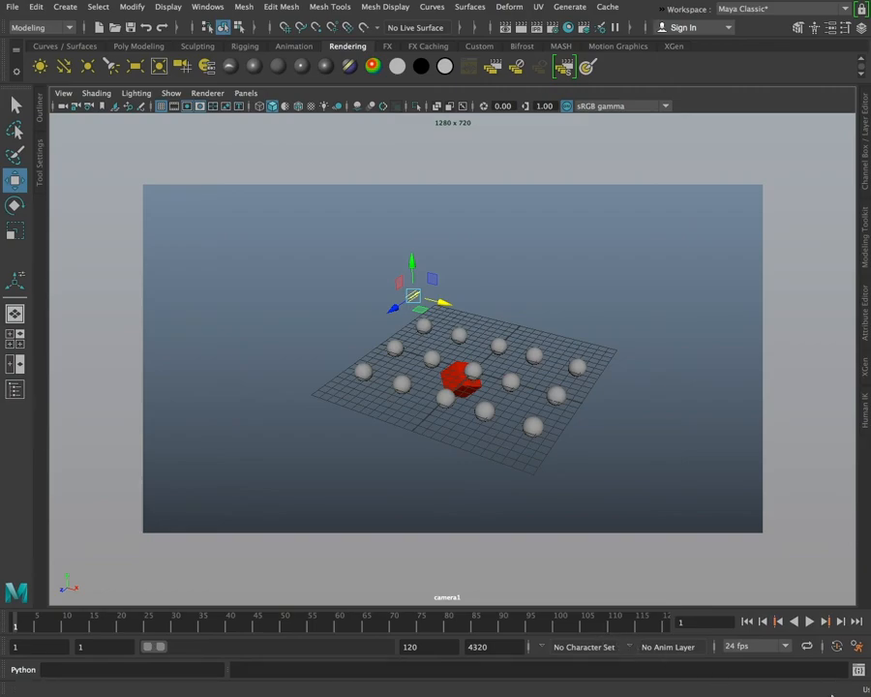
{"action": "left_click", "coordinate": [809, 622]}
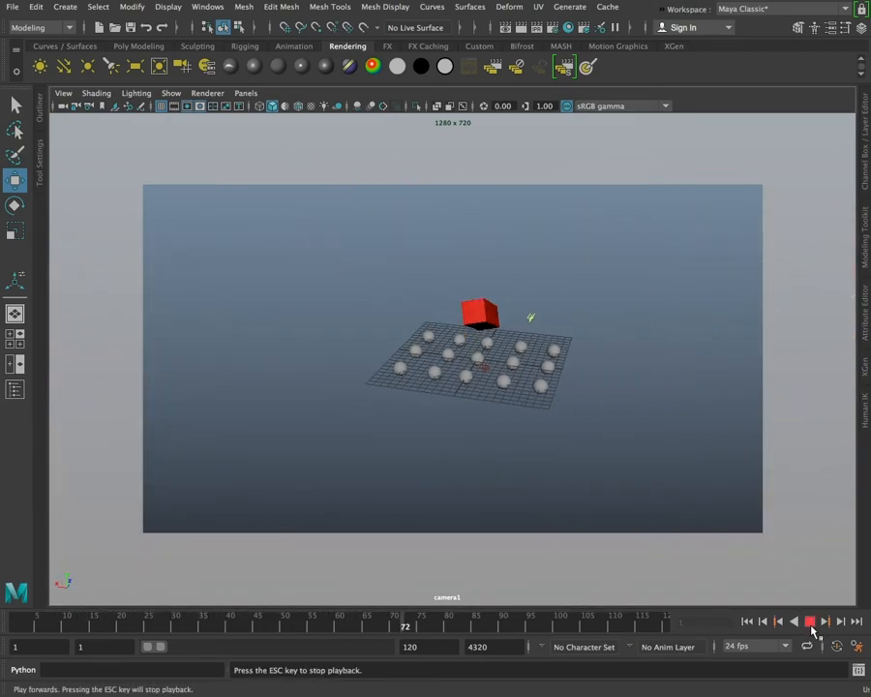
{"action": "left_click", "coordinate": [812, 624]}
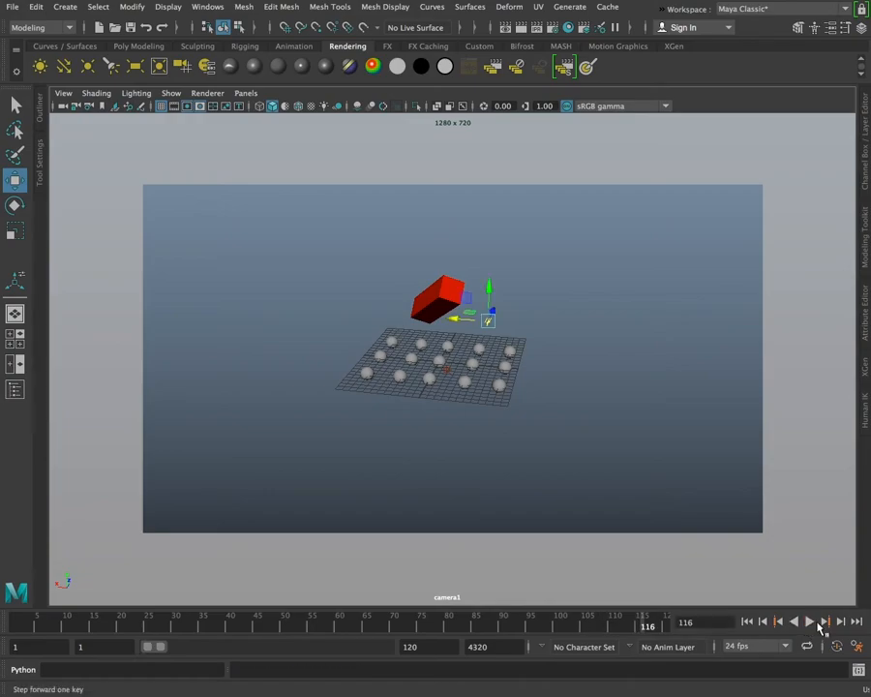
{"action": "left_click", "coordinate": [747, 621]}
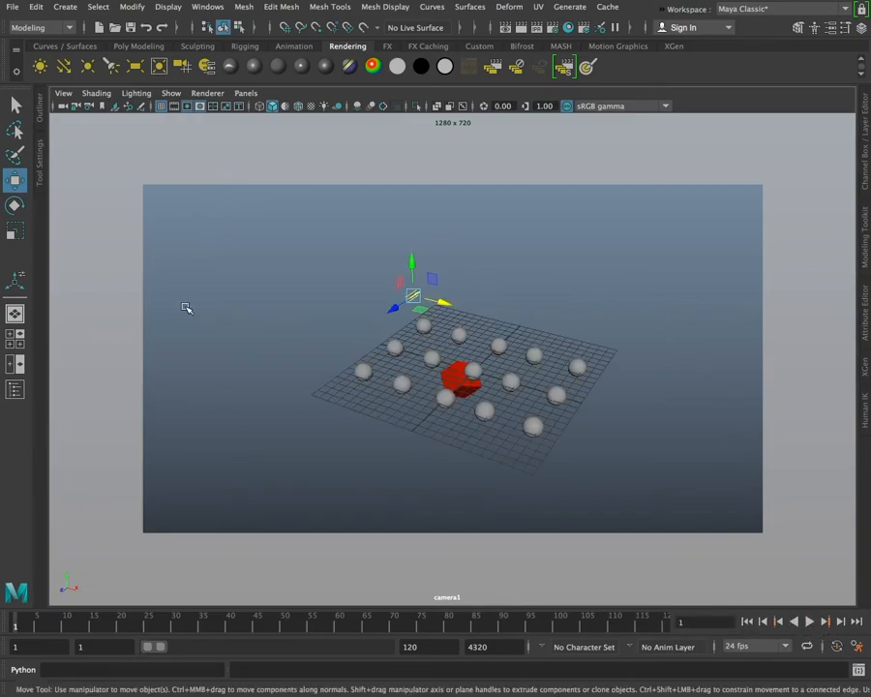
Select camera1 in the Outliner and compare its framing at its frame 1 and frame 80 keyframes
{"action": "left_click", "coordinate": [39, 165]}
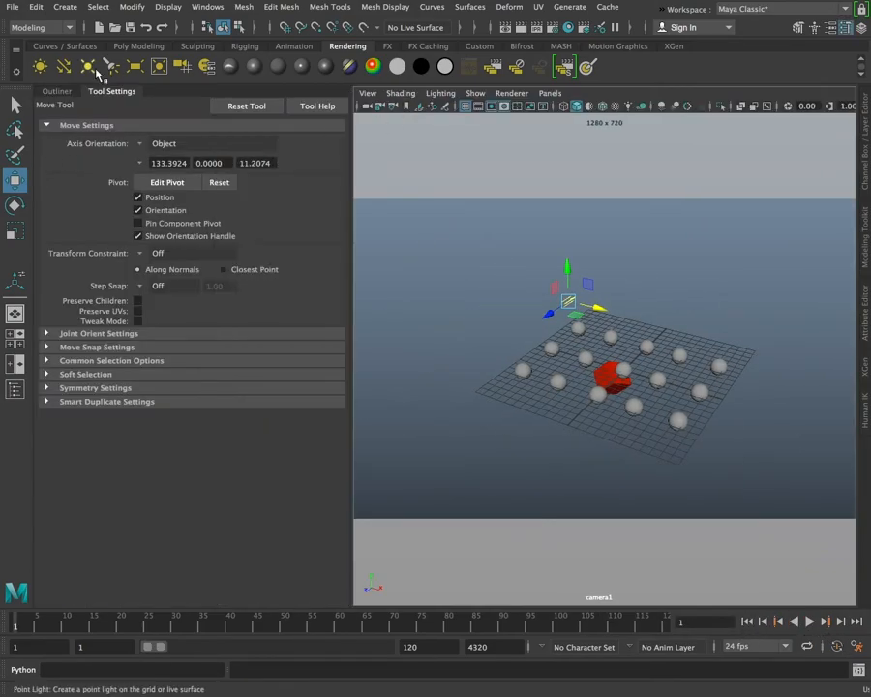
{"action": "left_click", "coordinate": [58, 90]}
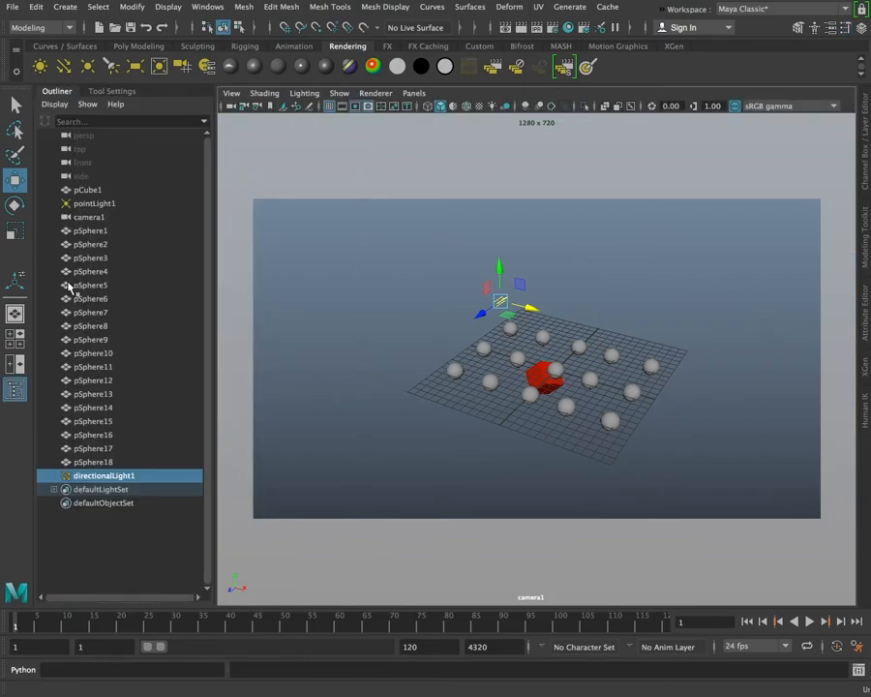
{"action": "left_click", "coordinate": [76, 218]}
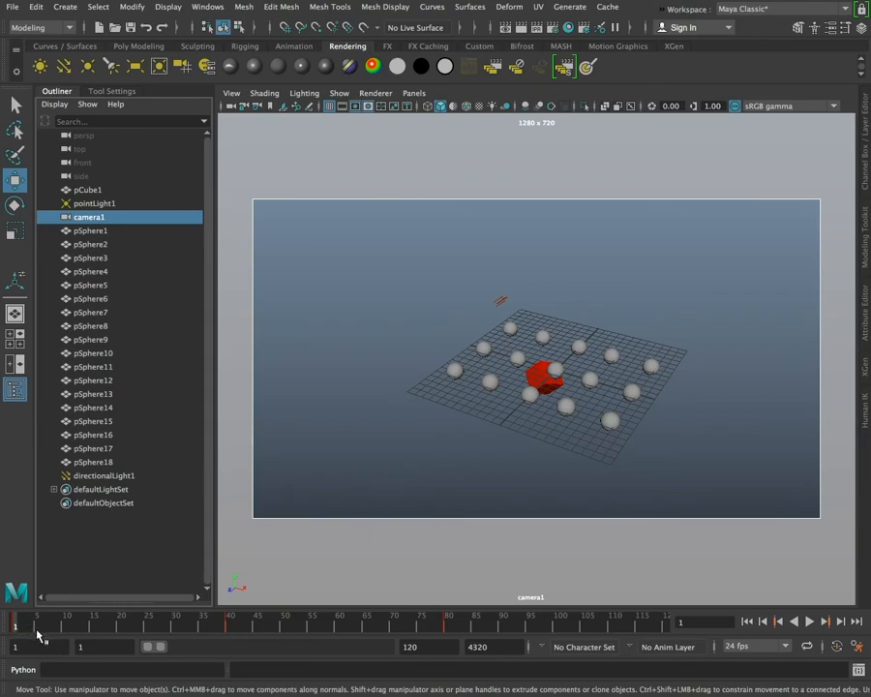
{"action": "left_click", "coordinate": [450, 627]}
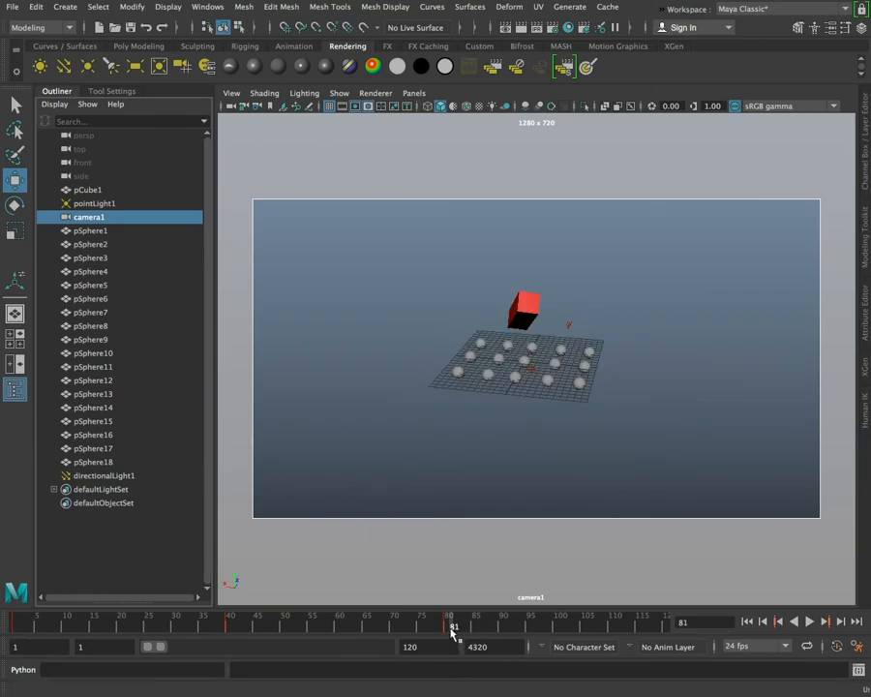
{"action": "left_click", "coordinate": [446, 627]}
{"action": "left_click", "coordinate": [15, 625]}
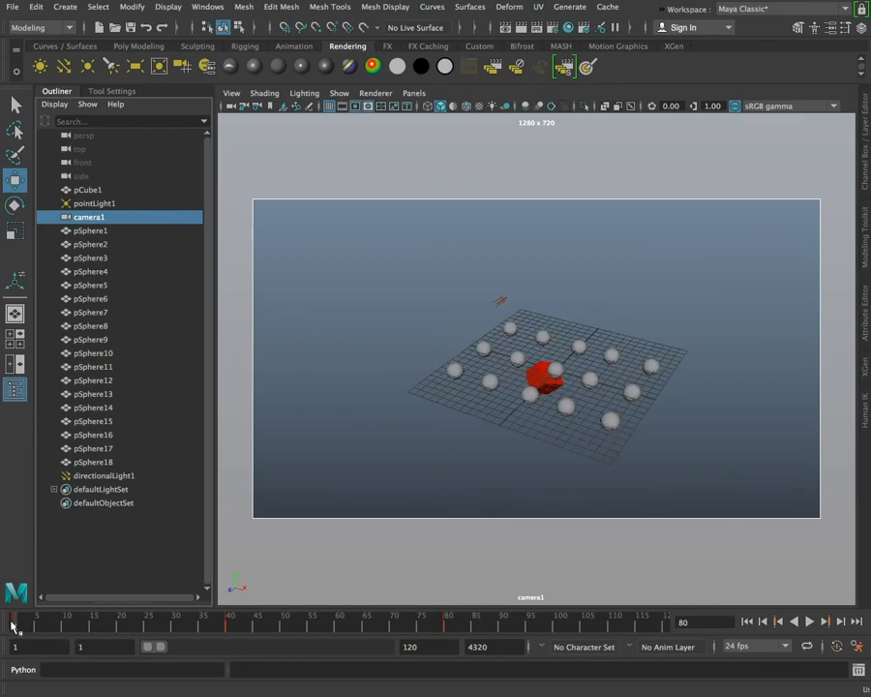
{"action": "left_click", "coordinate": [443, 626]}
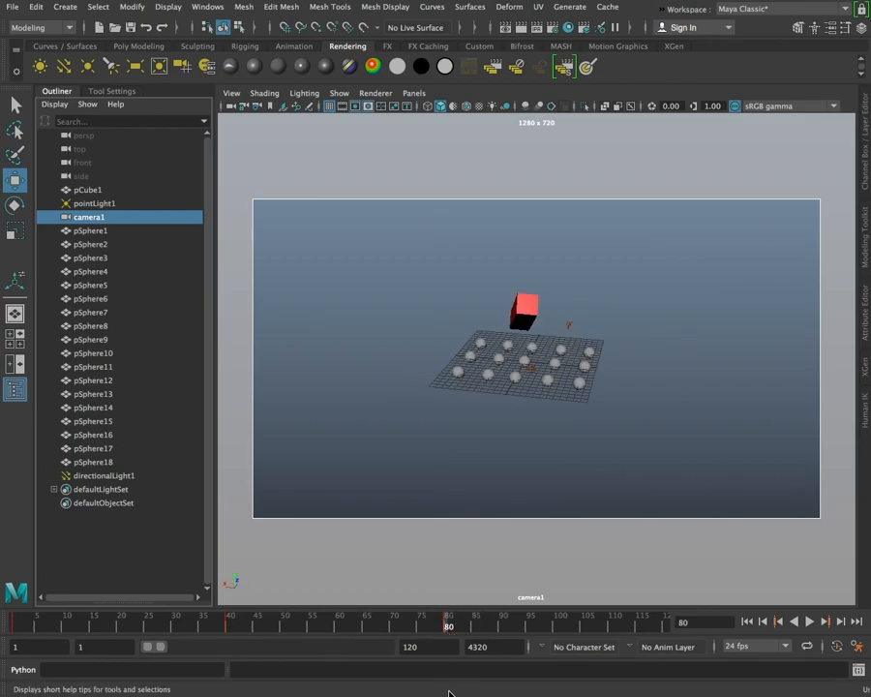